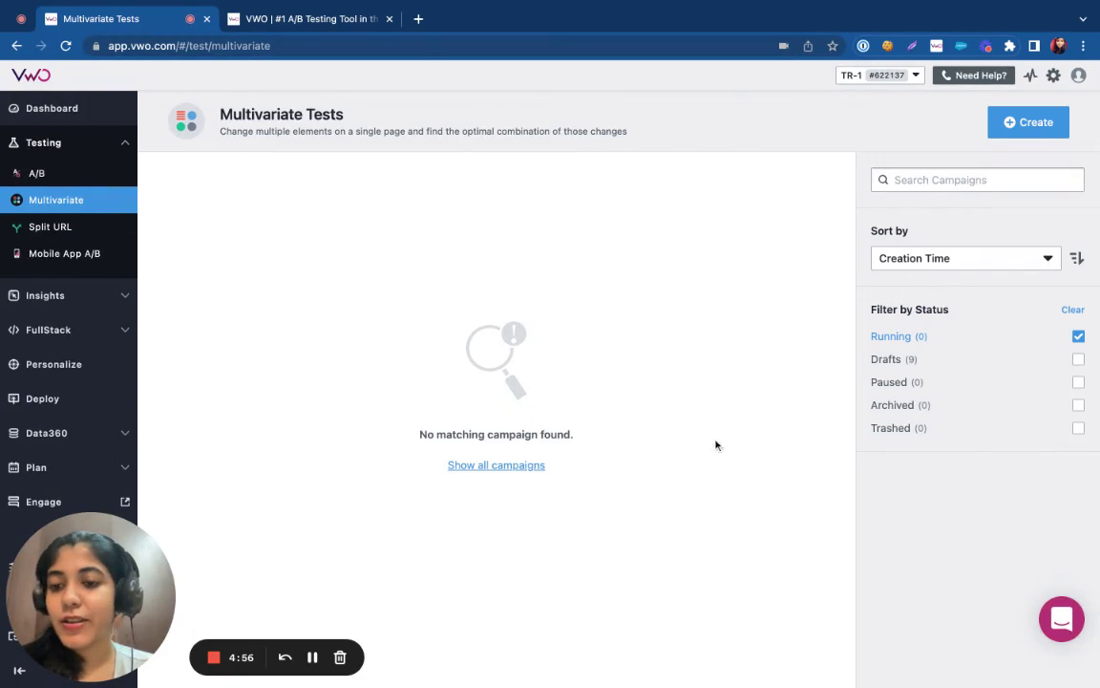
click(1027, 122)
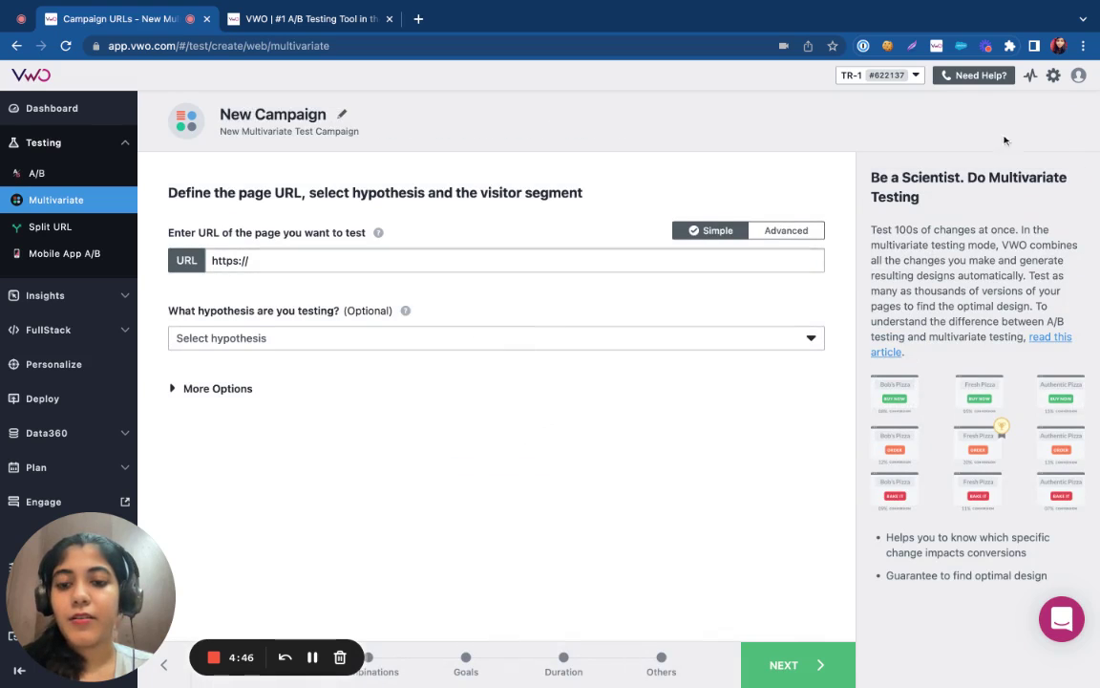
drag(54, 592, 54, 452)
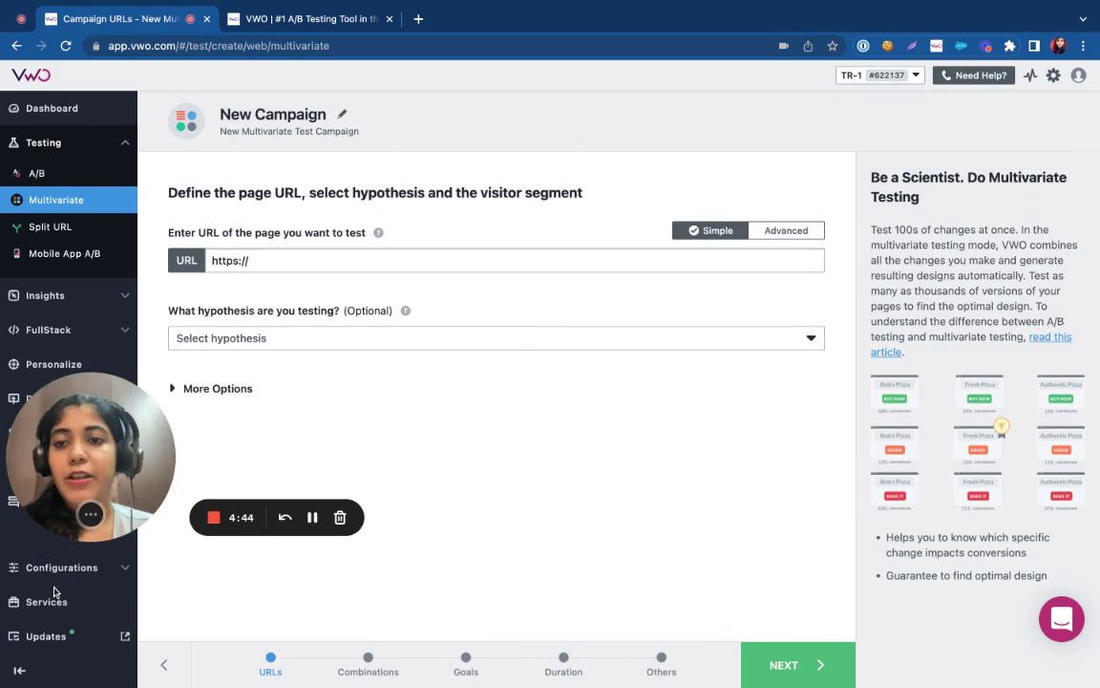
click(267, 17)
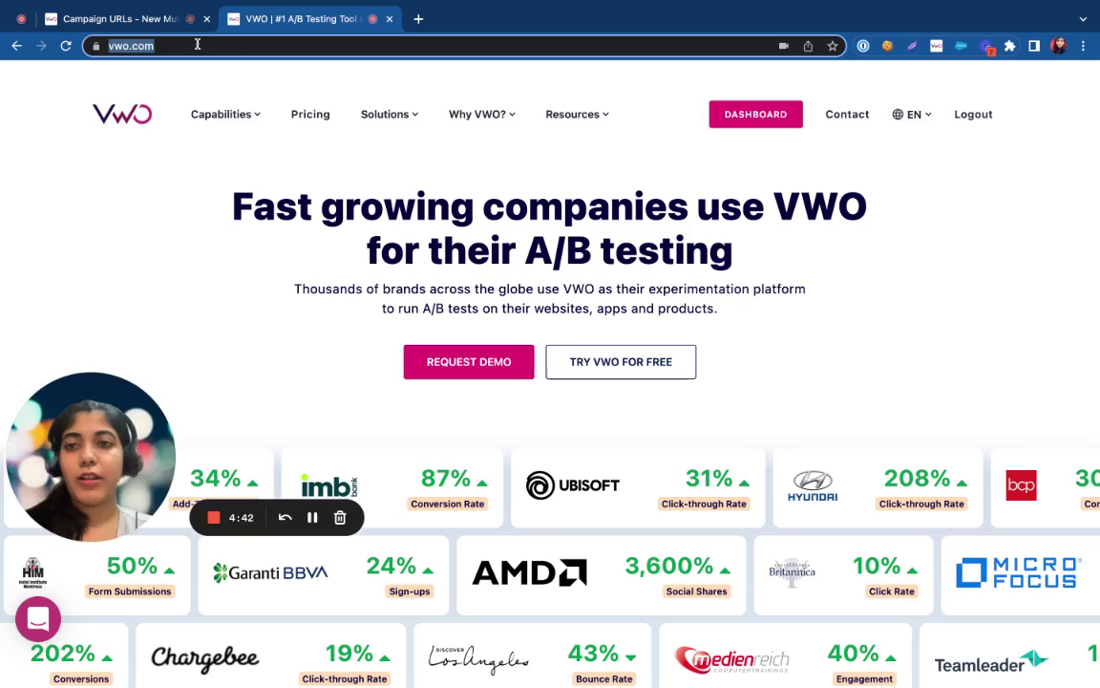
click(158, 18)
triple_click(273, 255)
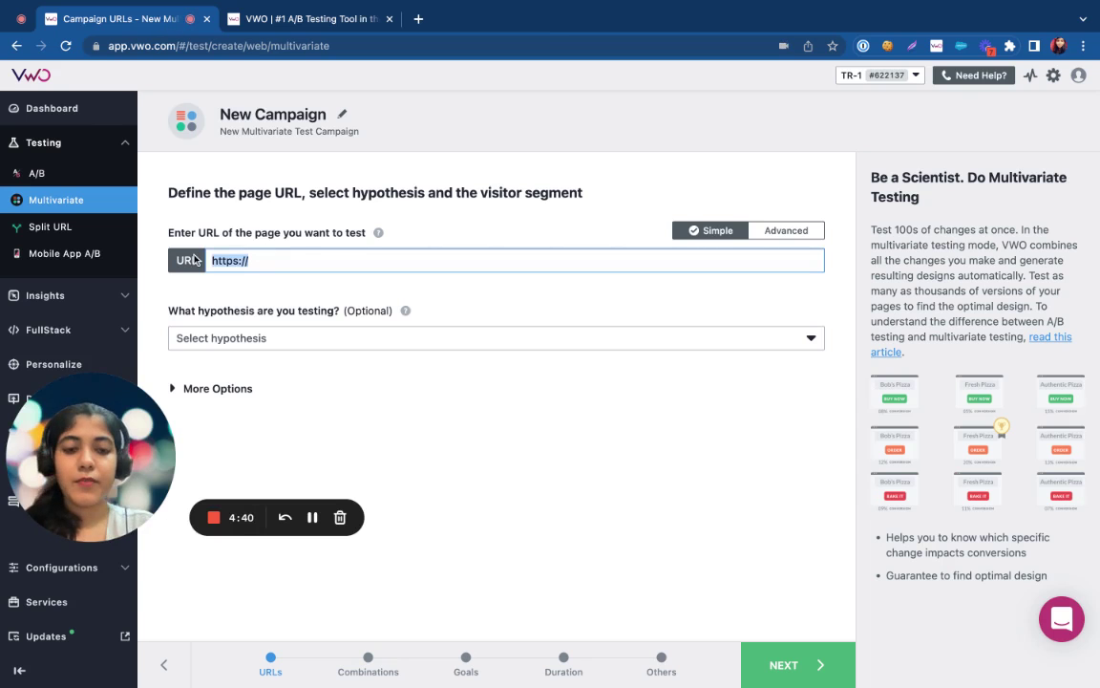
key(BackSpace)
text(https://vwo.com/)
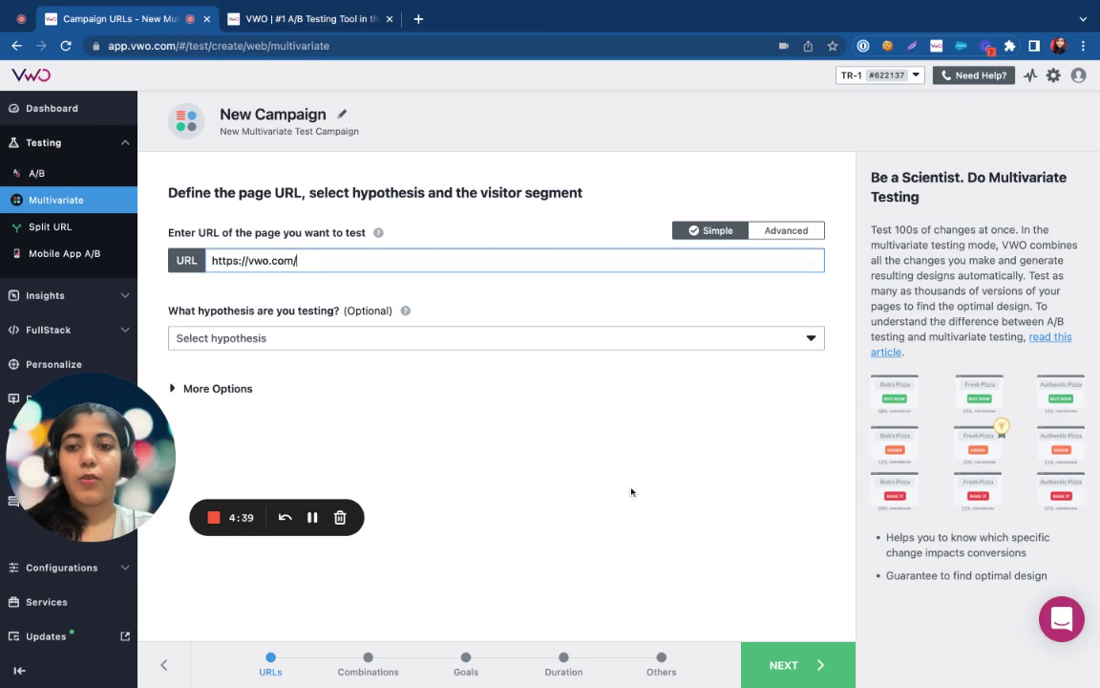
click(804, 661)
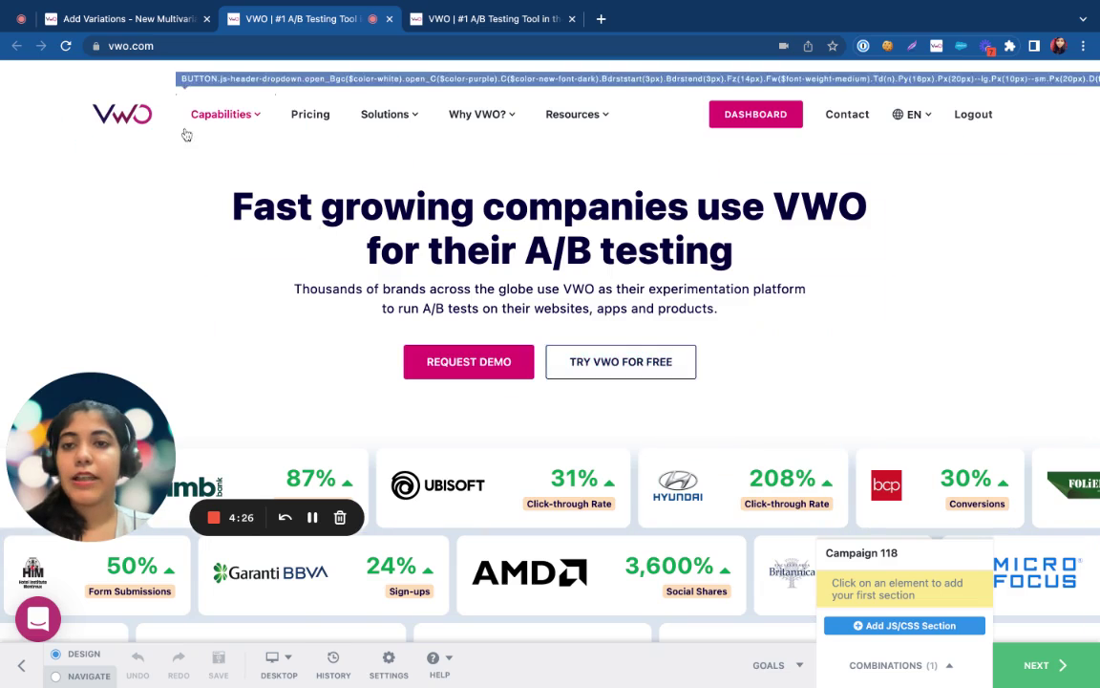
- Give the header navigation bar a light pink #ffaaaa background, saved as Section 1's variation
click(55, 123)
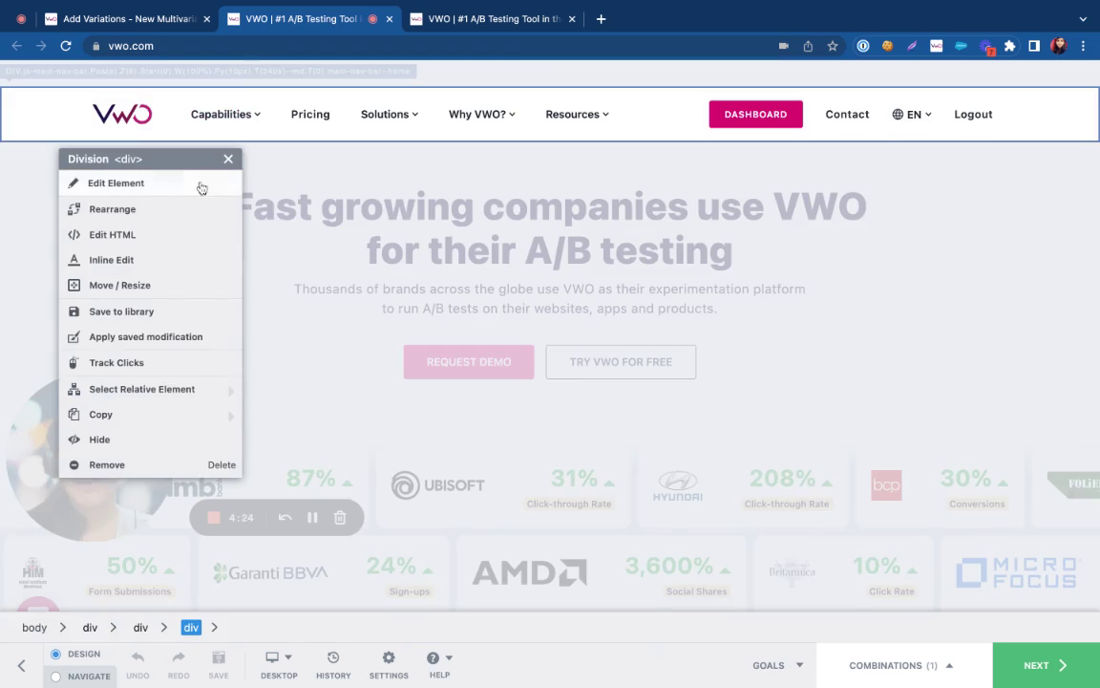
click(196, 184)
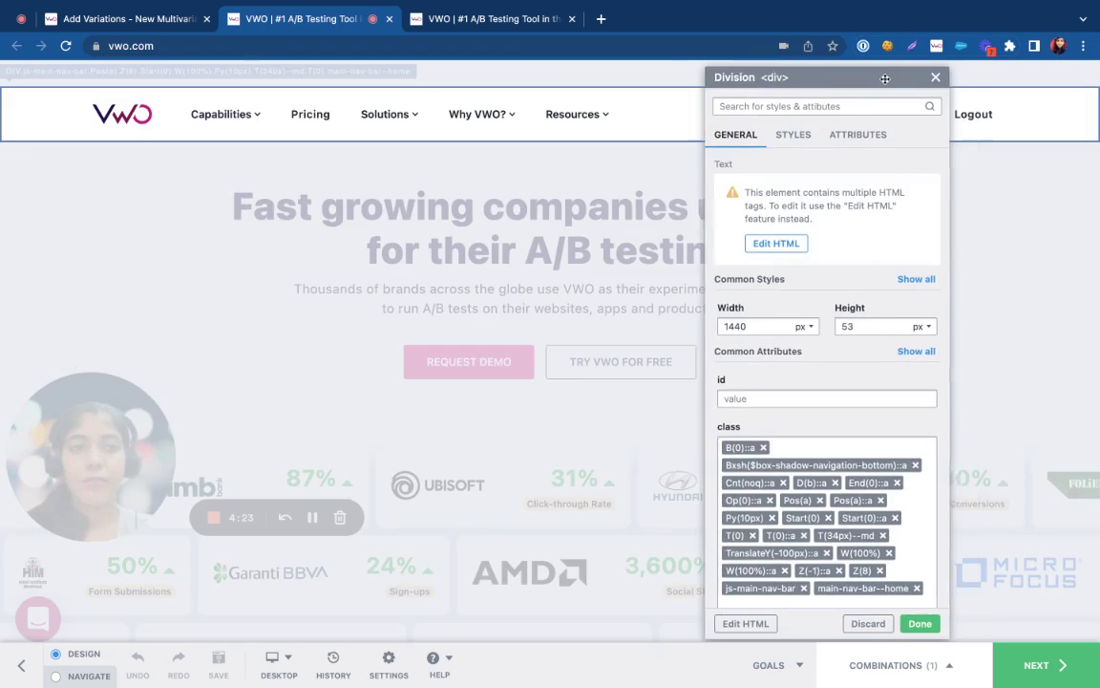
click(776, 134)
click(714, 164)
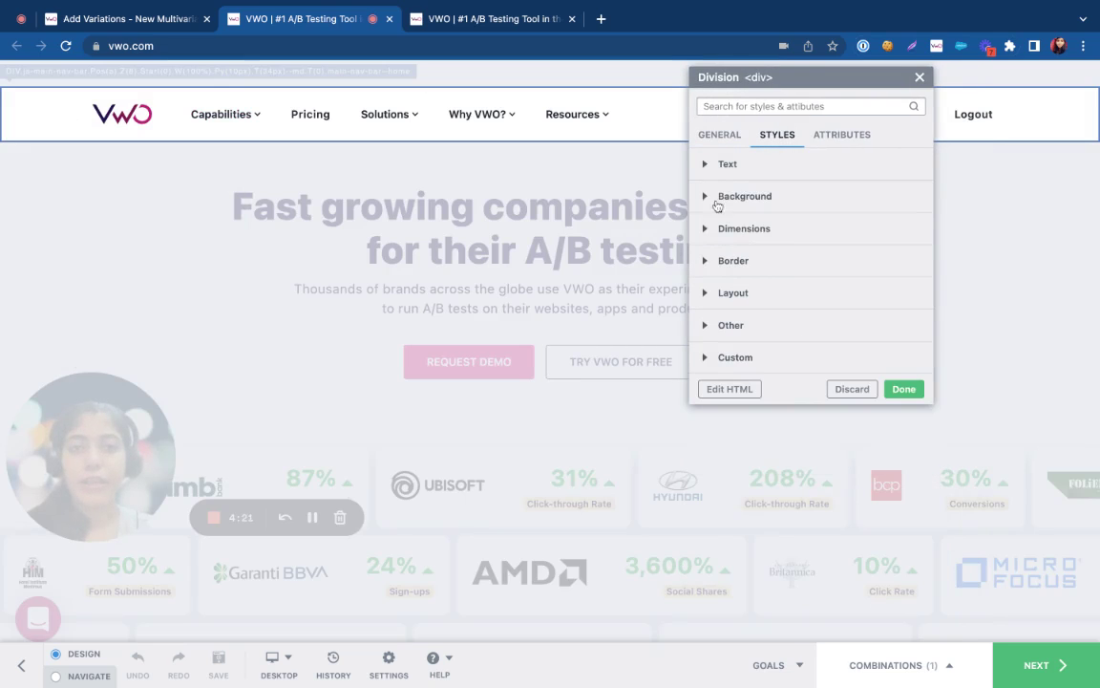
click(745, 195)
click(736, 287)
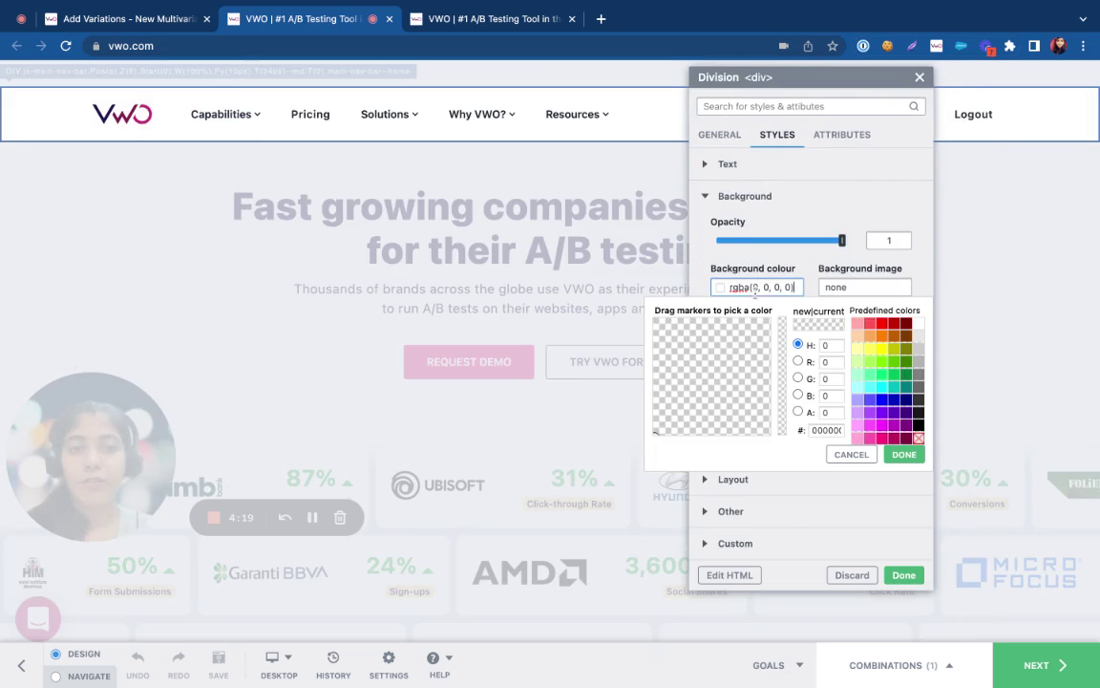
click(862, 324)
click(903, 453)
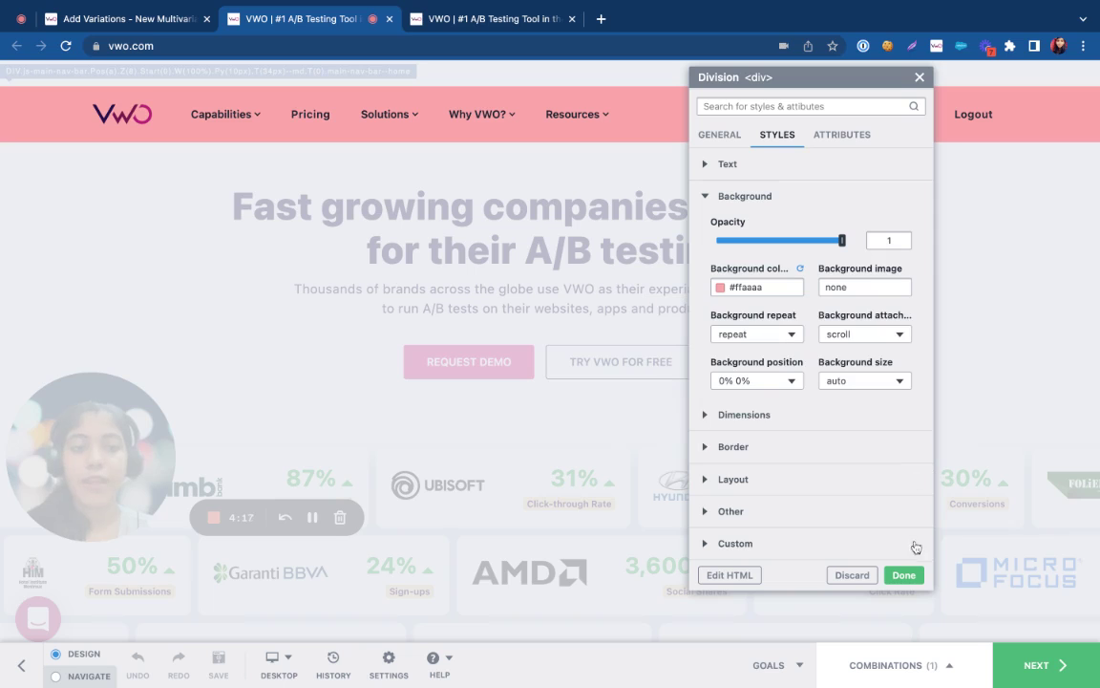
click(906, 574)
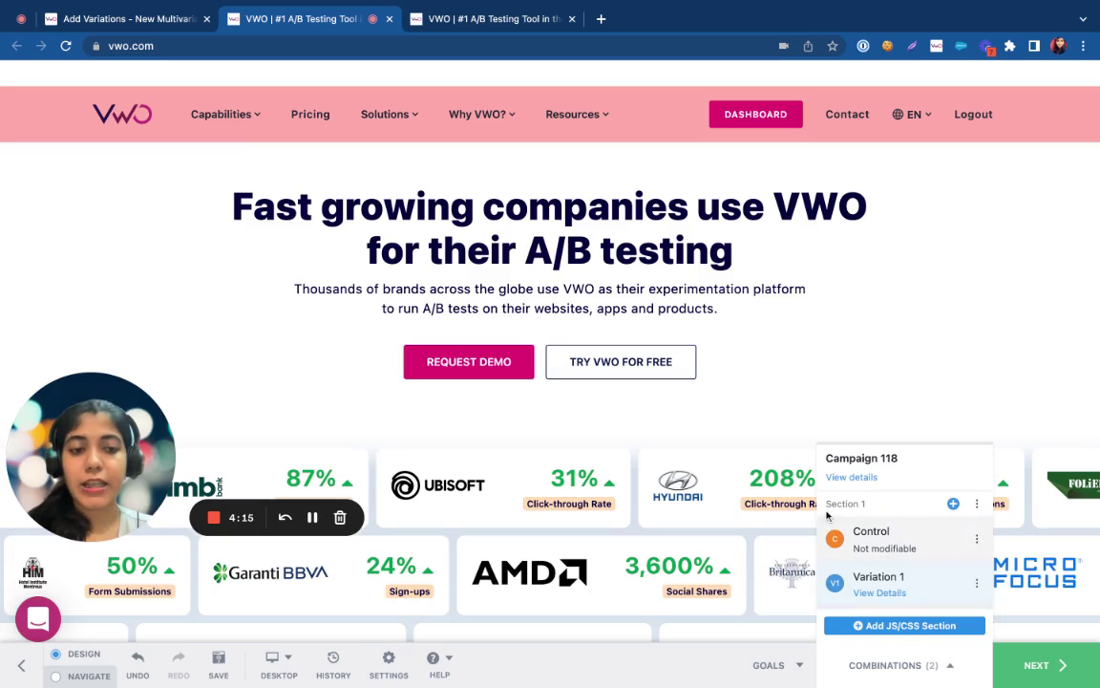
- Turn the main H1 headline red (#ff5656) and save it as Section 2's variation
drag(825, 504, 867, 503)
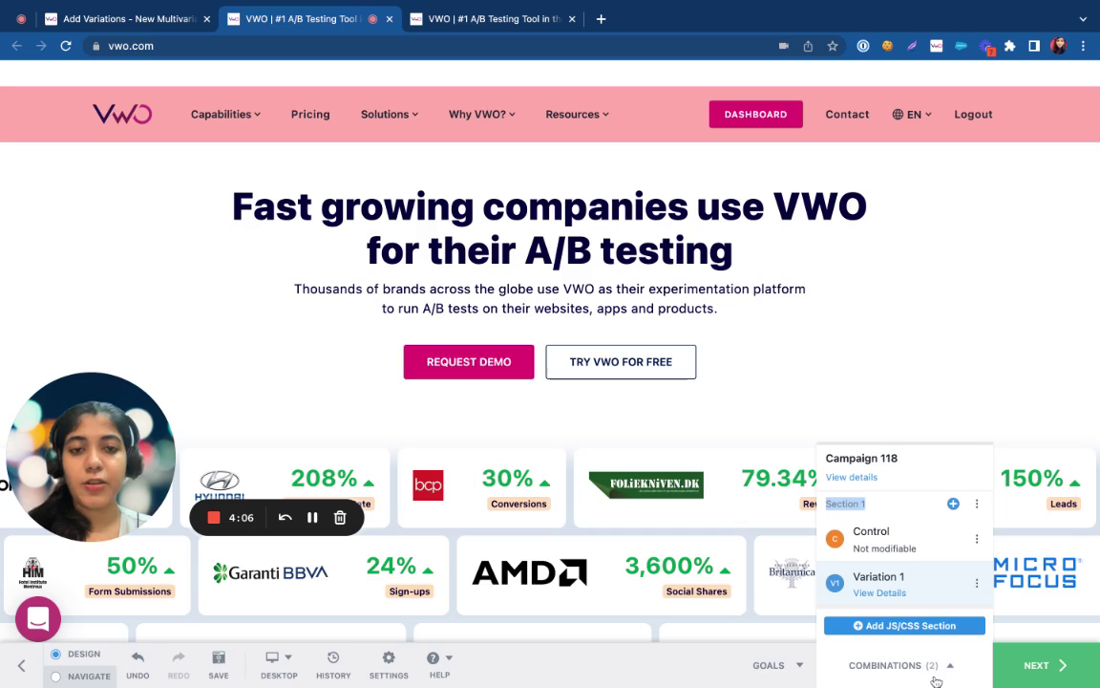
click(516, 255)
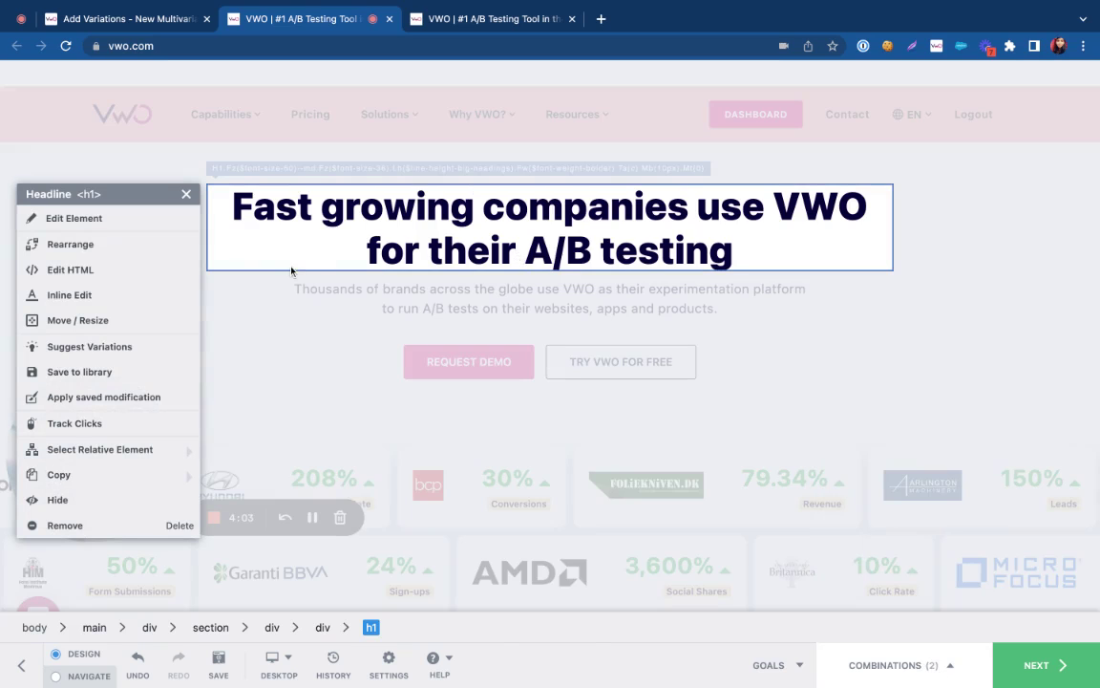
click(145, 219)
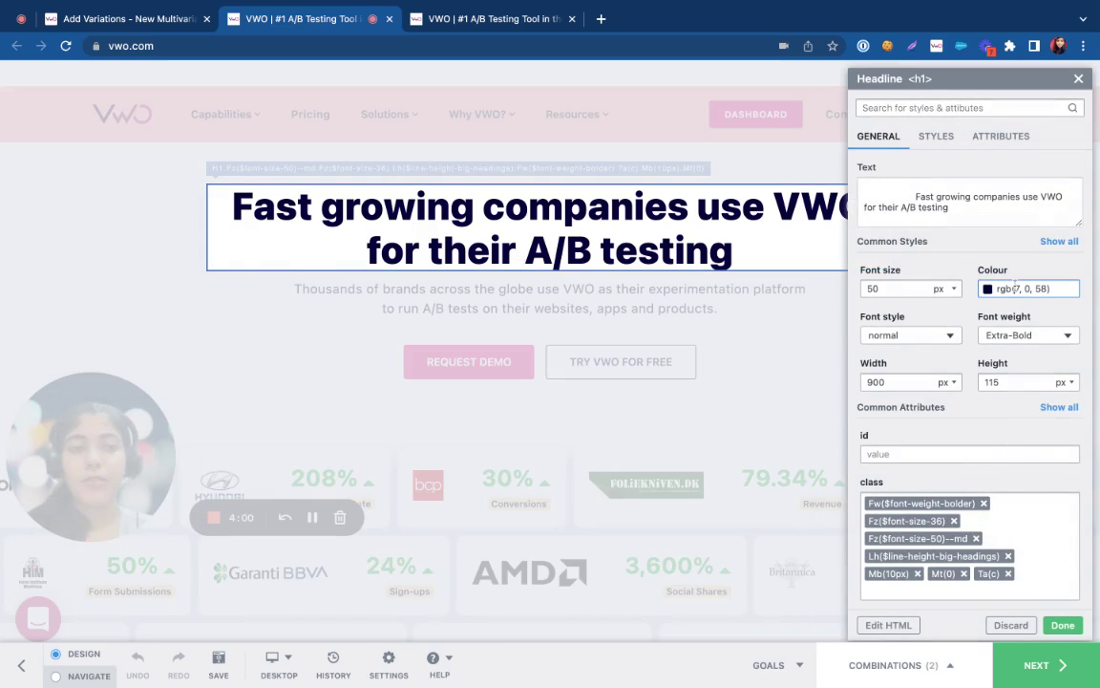
click(1018, 288)
click(1028, 326)
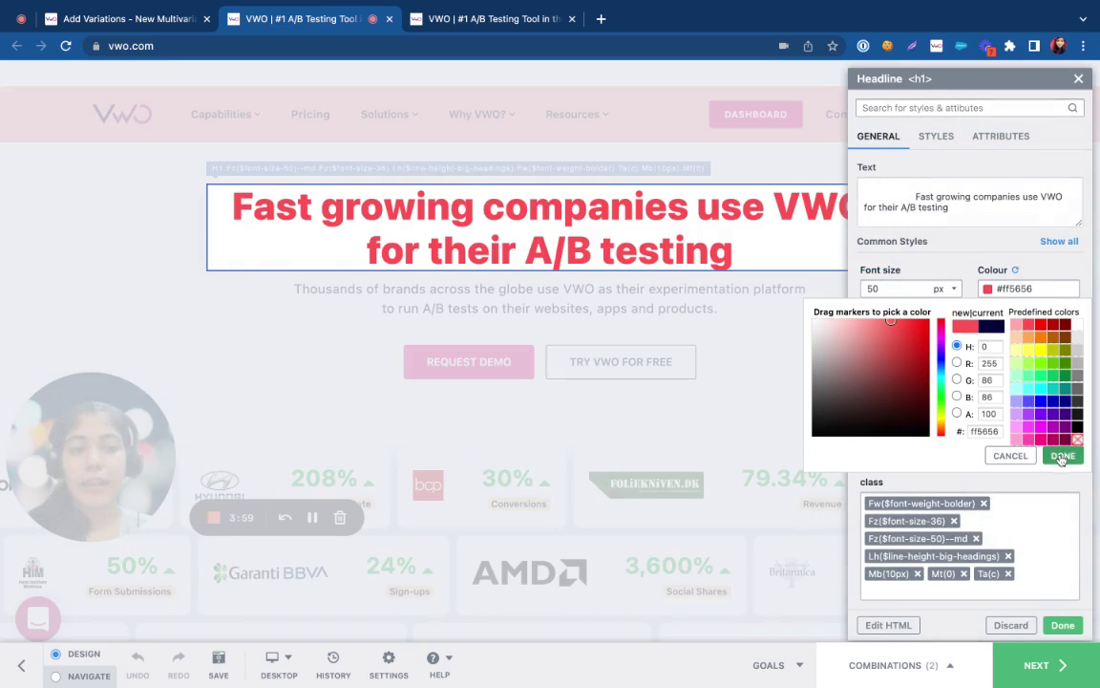
click(1063, 455)
click(1063, 626)
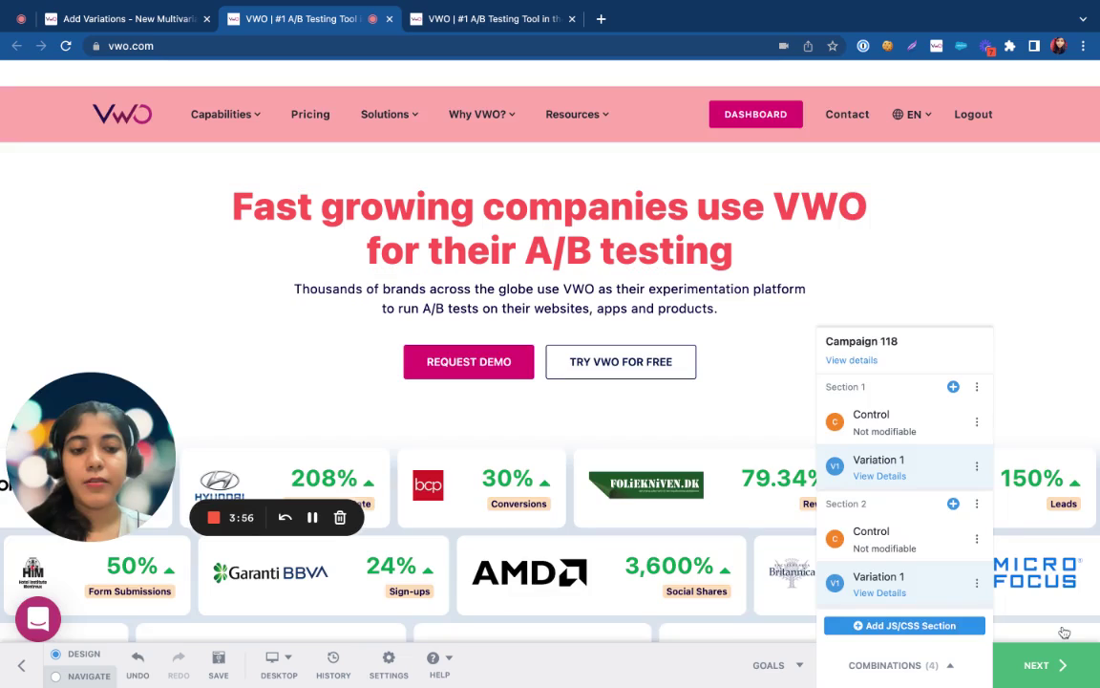
click(828, 504)
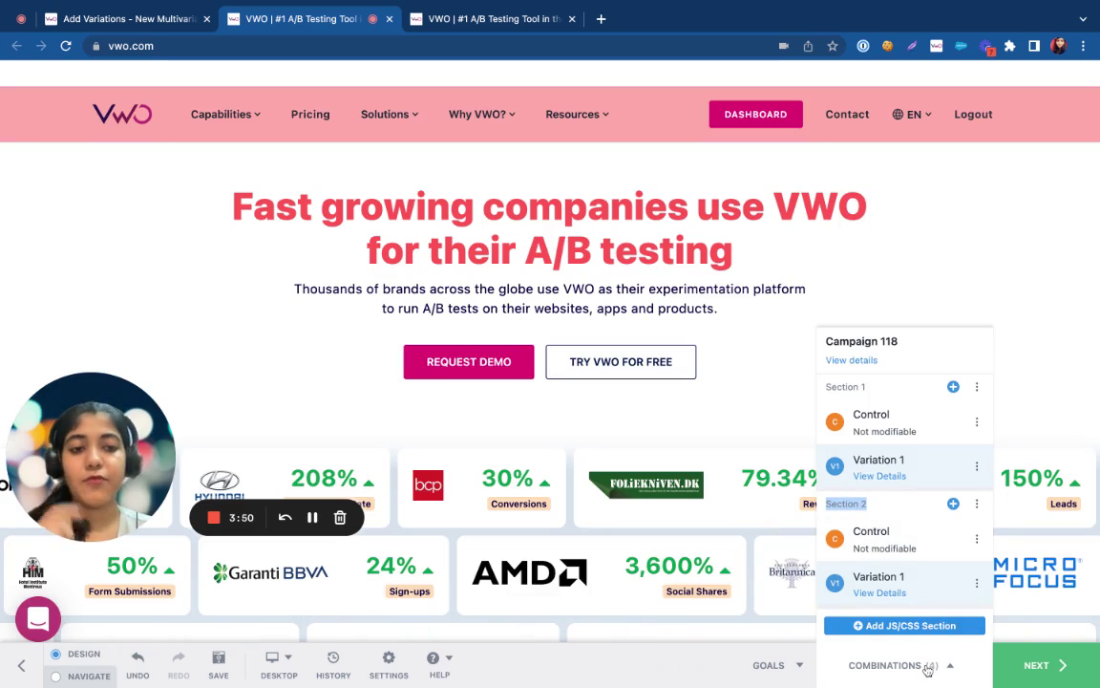
- Rename Section 1's variation to 'Navbar'
click(977, 467)
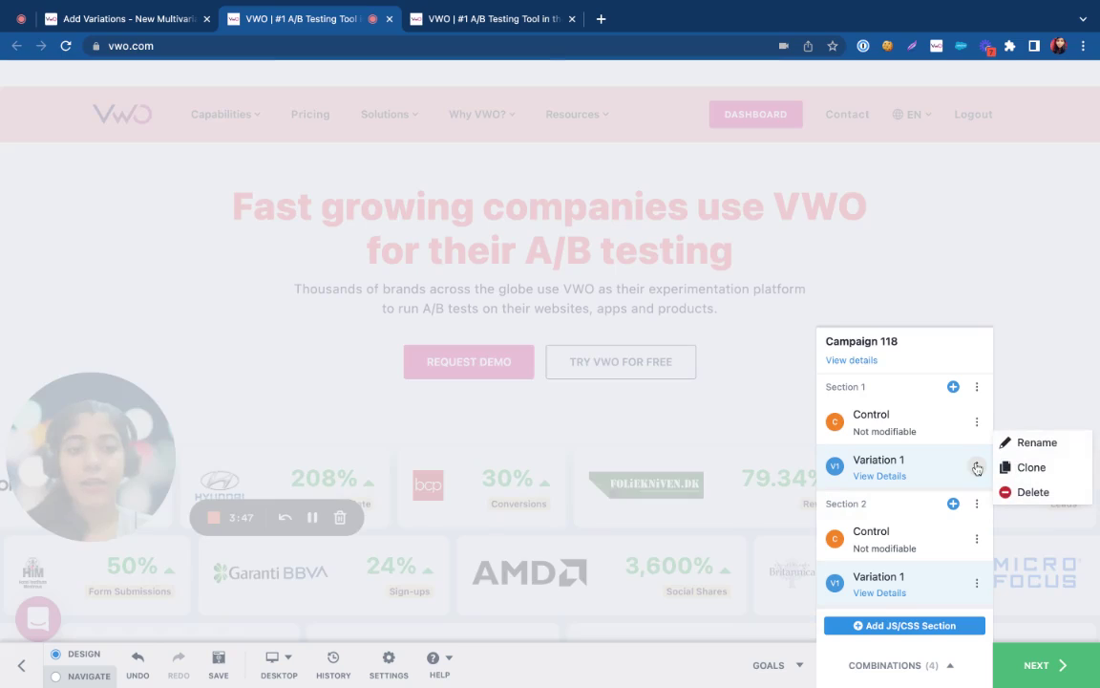
click(1037, 447)
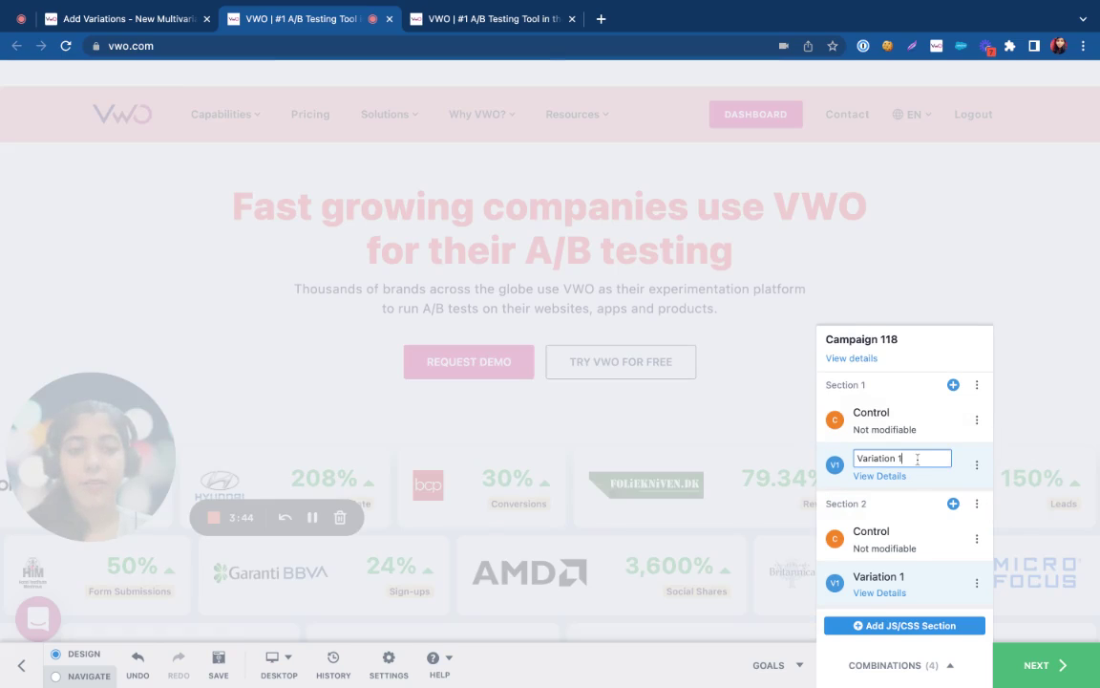
triple_click(907, 458)
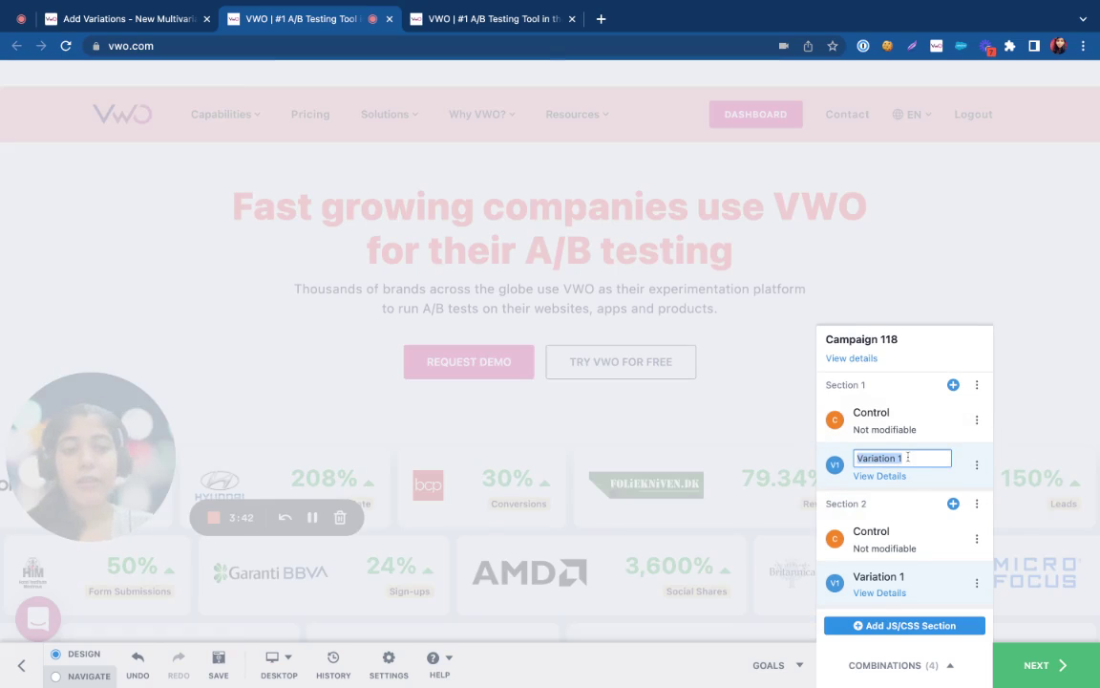
key(BackSpace)
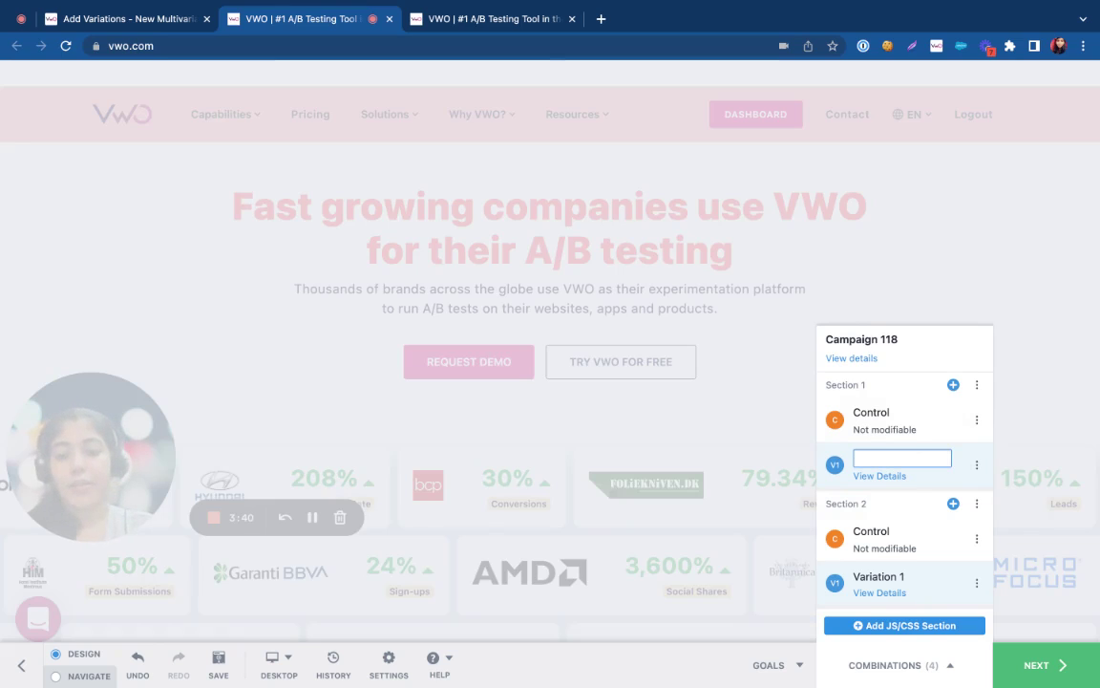
text(Navbar)
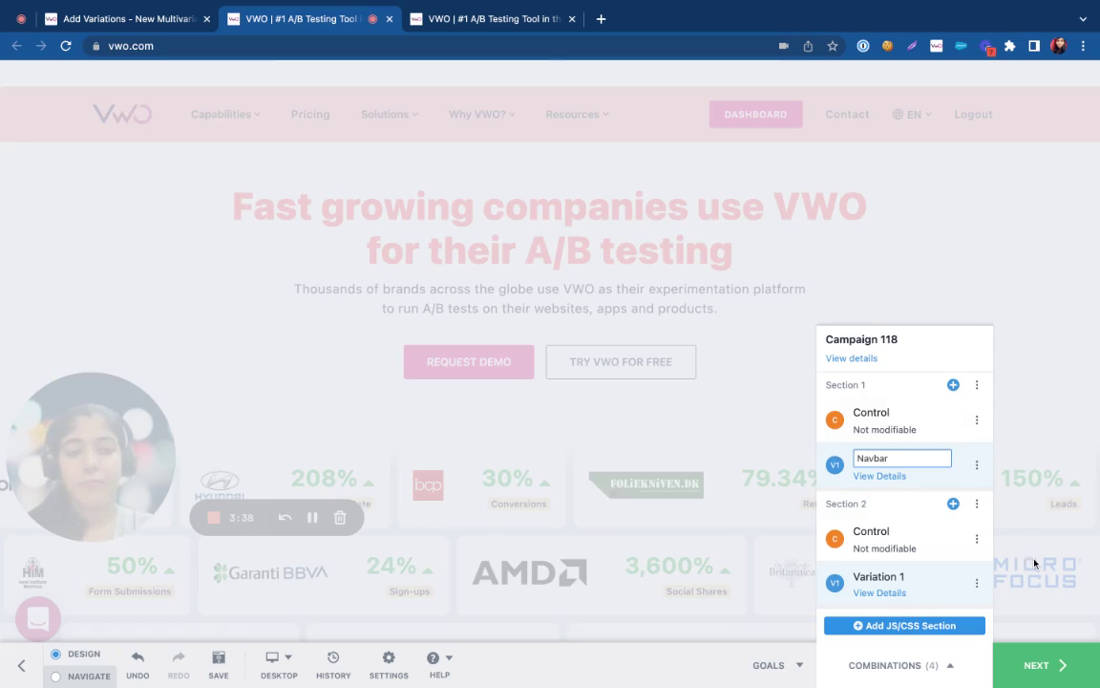
key(Return)
- Rename Section 2's variation to 'Headline'
click(976, 582)
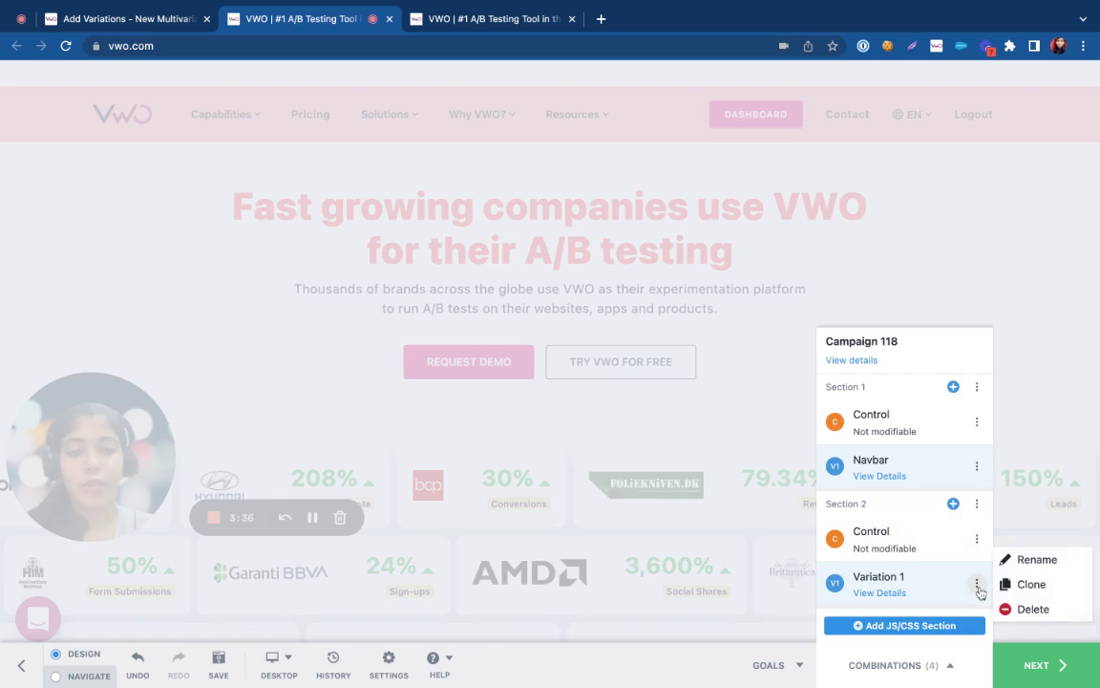
click(1031, 559)
key(BackSpace)
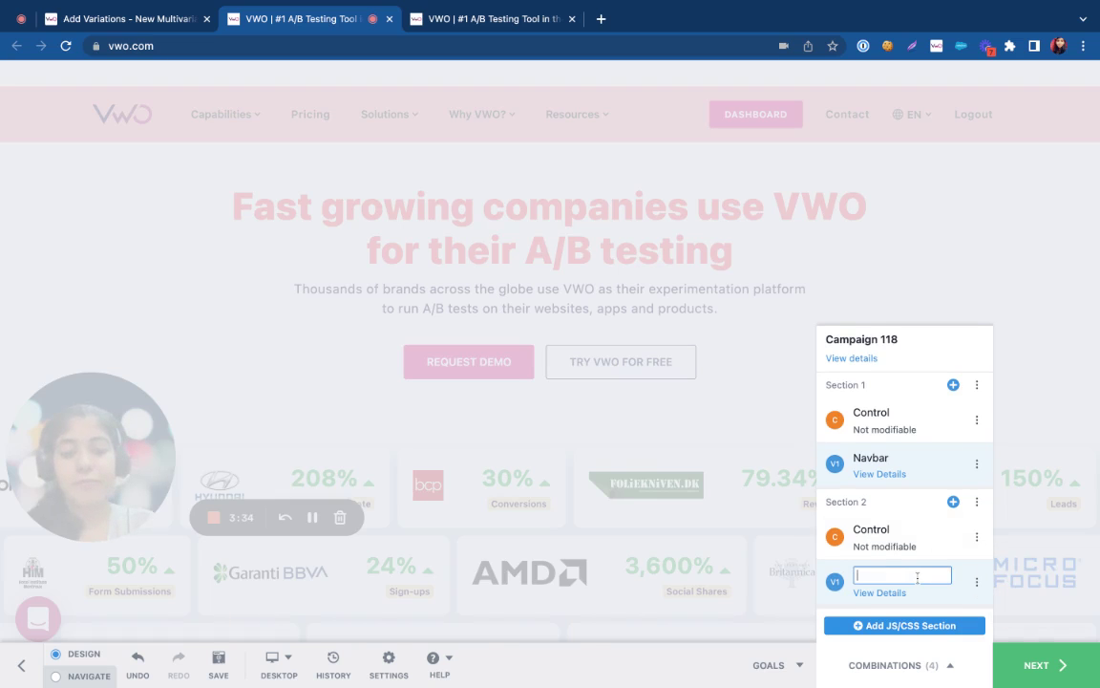
text(Headline)
key(Return)
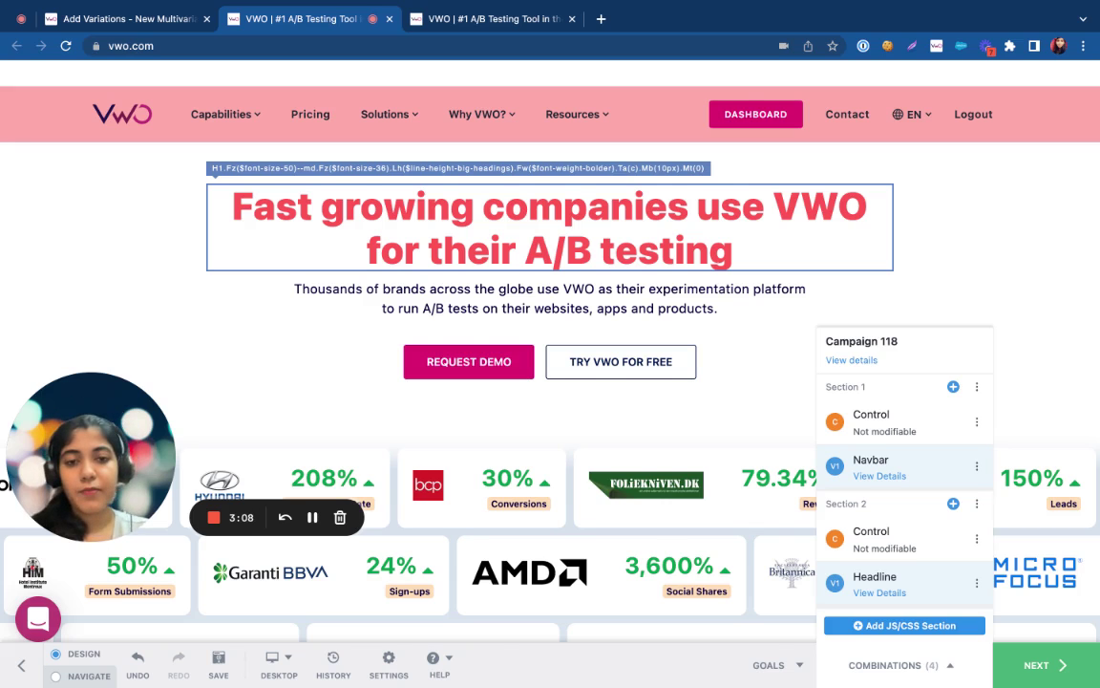
- Give the REQUEST DEMO button a cyan #00ffff background as a new variation
scroll(478, 315, down, 3)
click(451, 228)
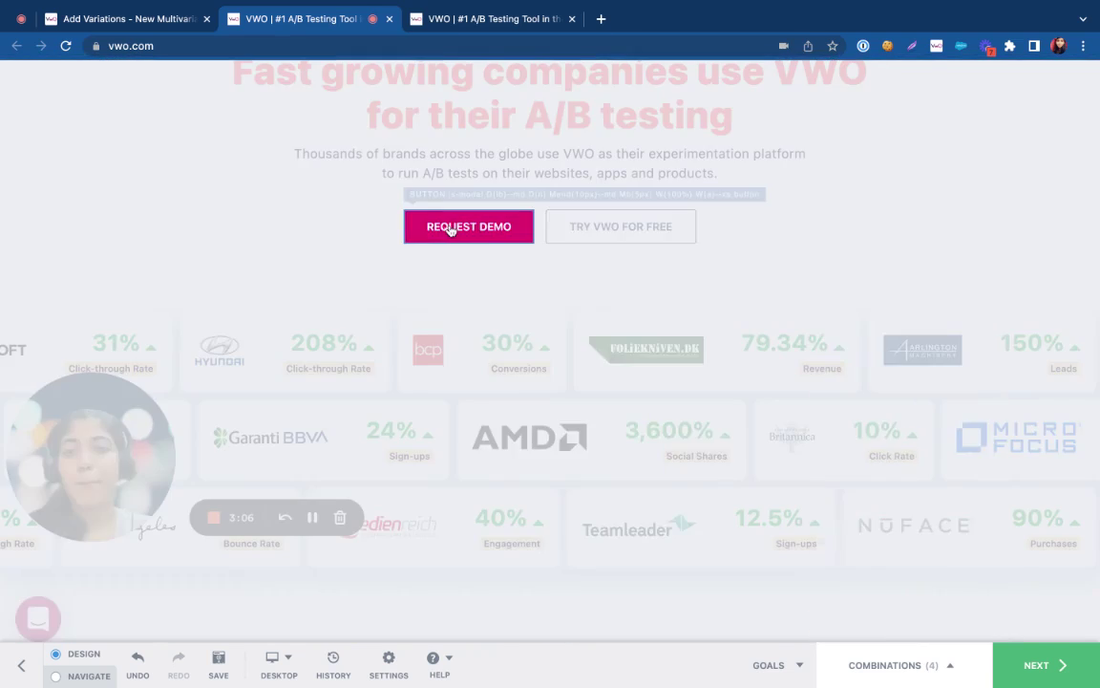
click(642, 247)
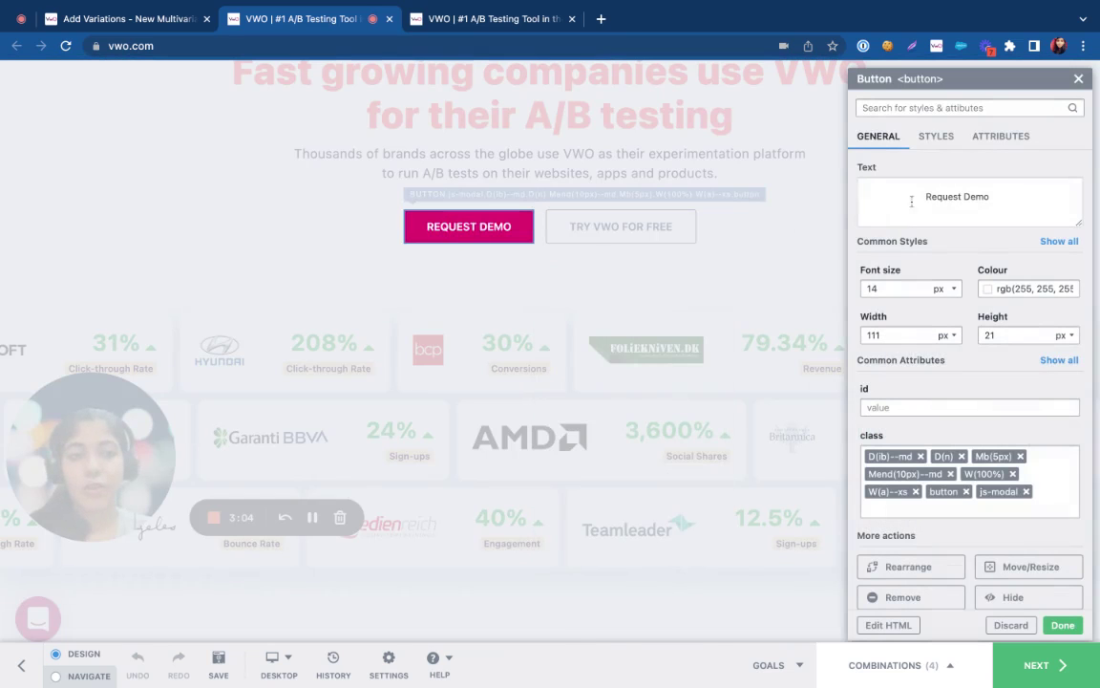
click(931, 137)
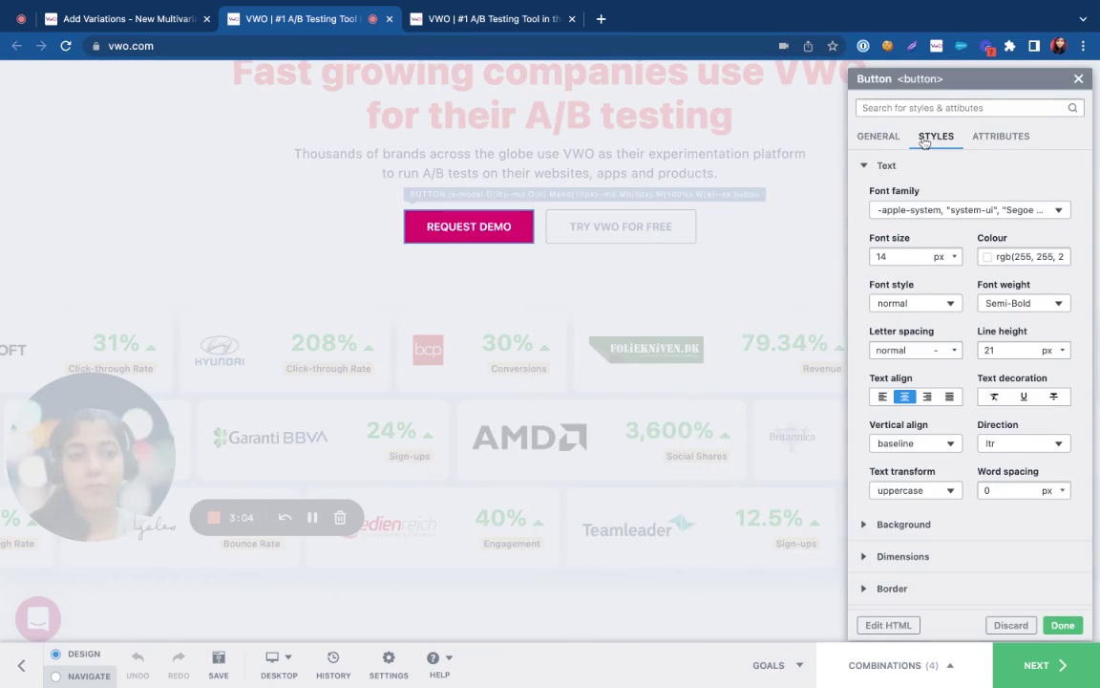
click(880, 165)
click(879, 196)
click(916, 287)
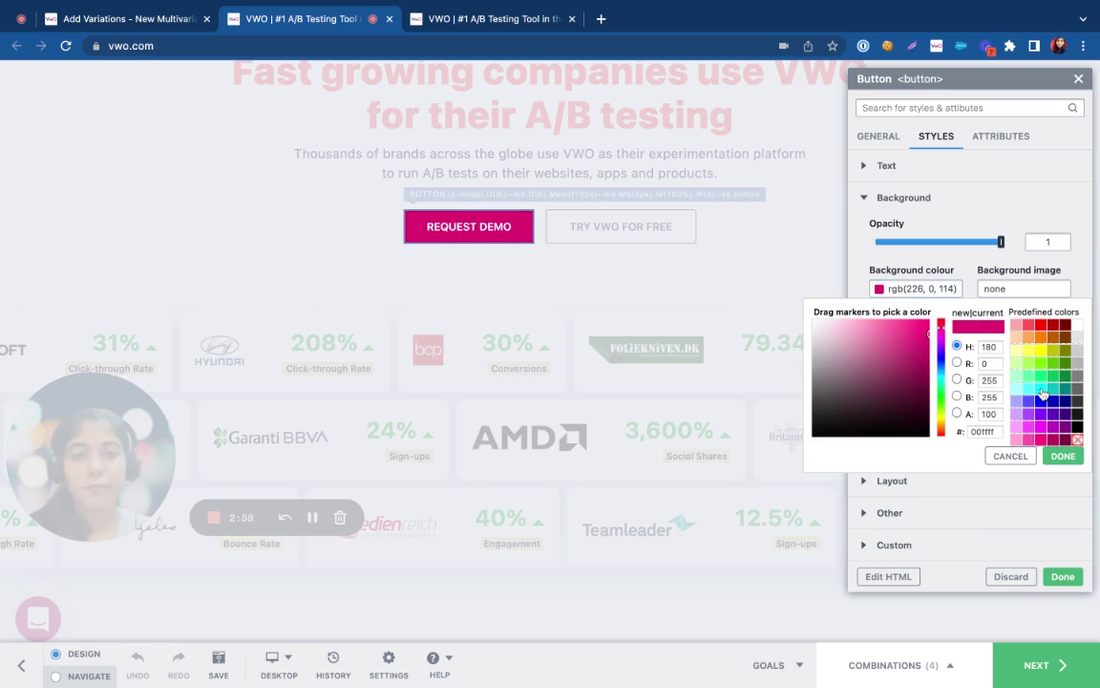
click(1042, 399)
click(1061, 456)
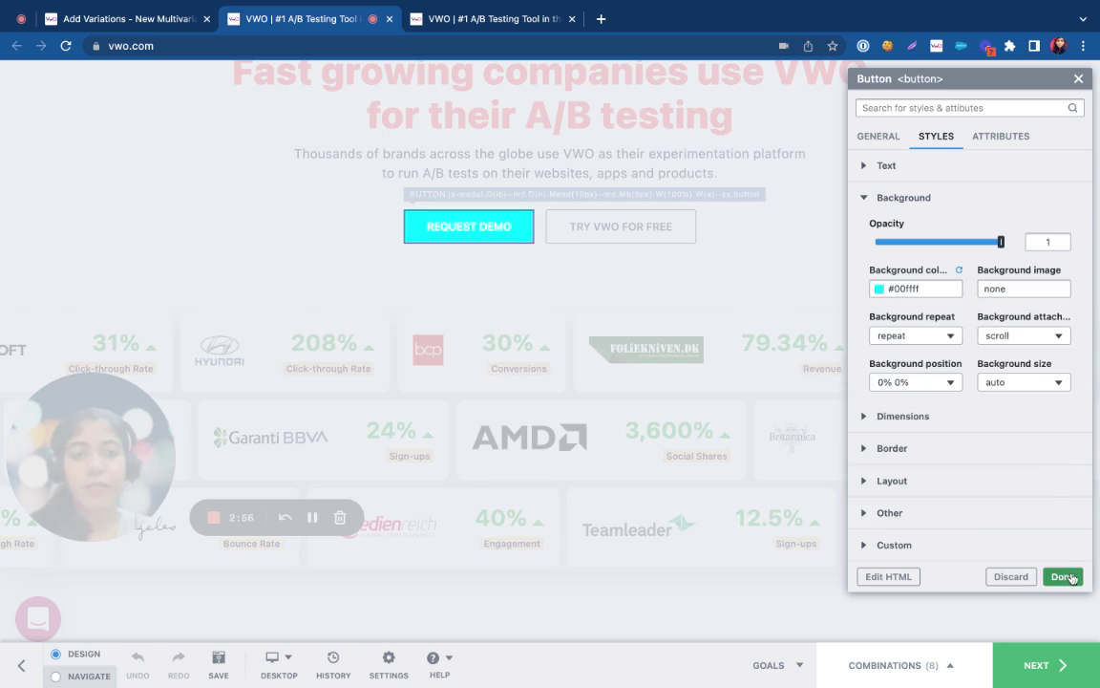
click(1072, 576)
scroll(879, 570, down, 1)
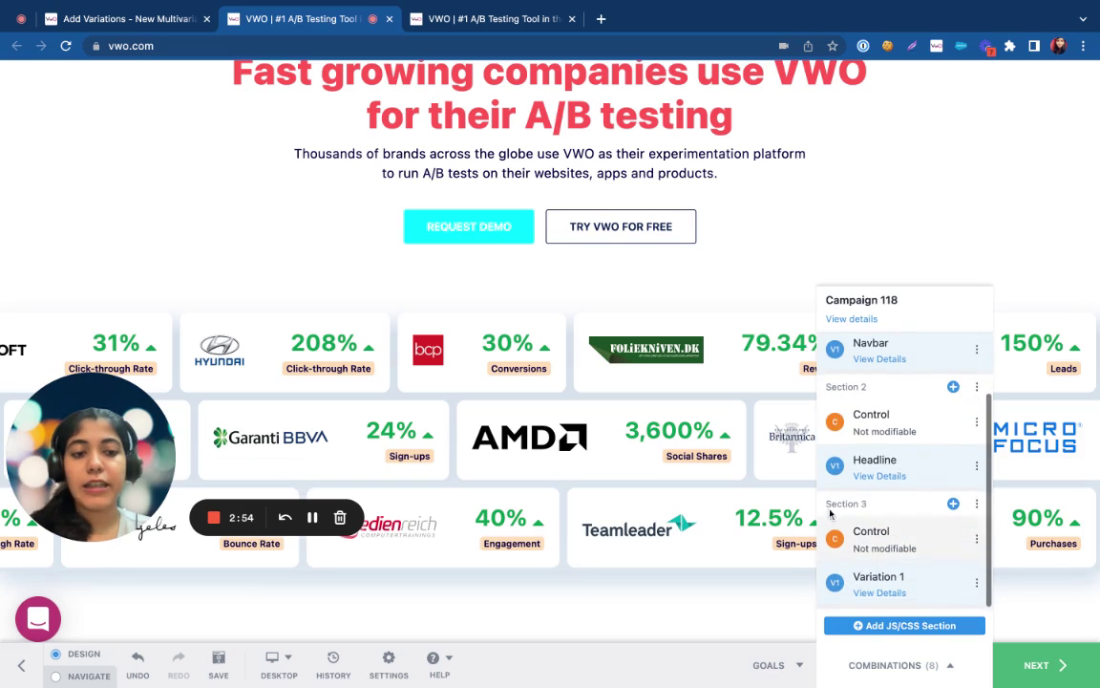
drag(826, 505, 877, 508)
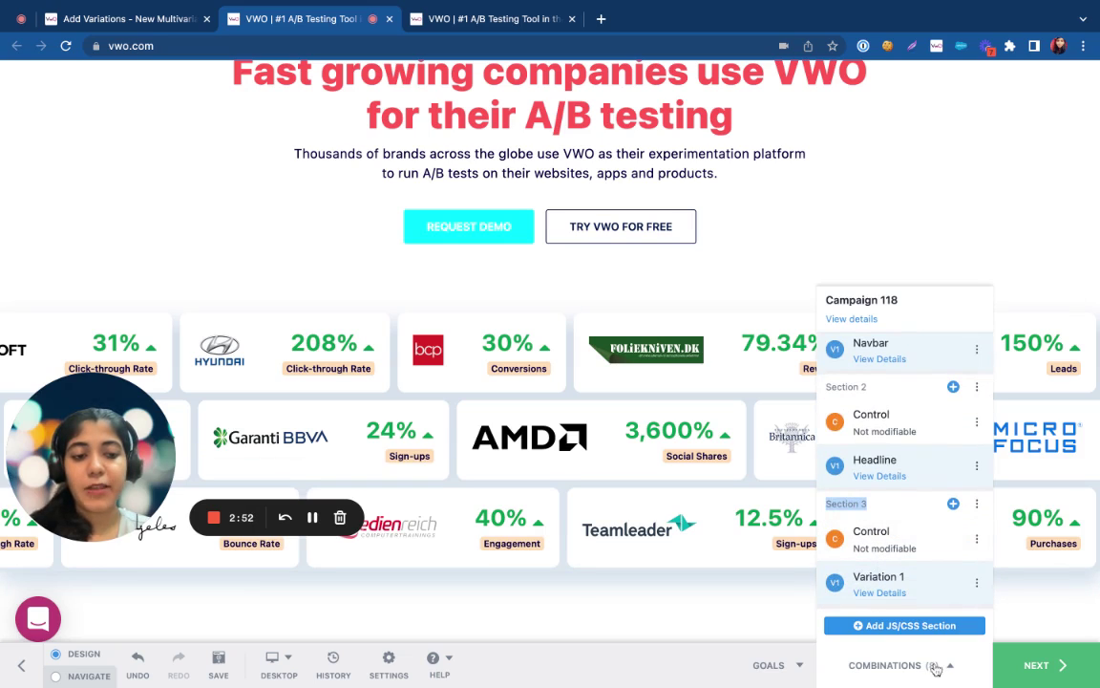
scroll(601, 578, up, 2)
scroll(602, 578, up, 2)
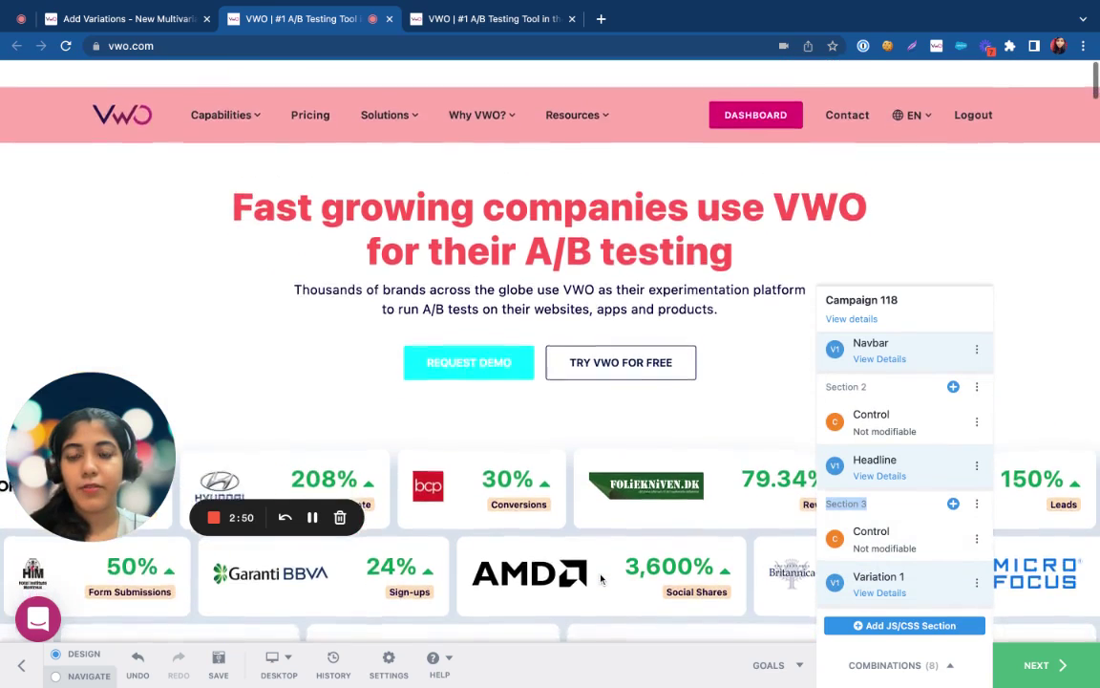
scroll(602, 578, down, 2)
scroll(602, 578, down, 1)
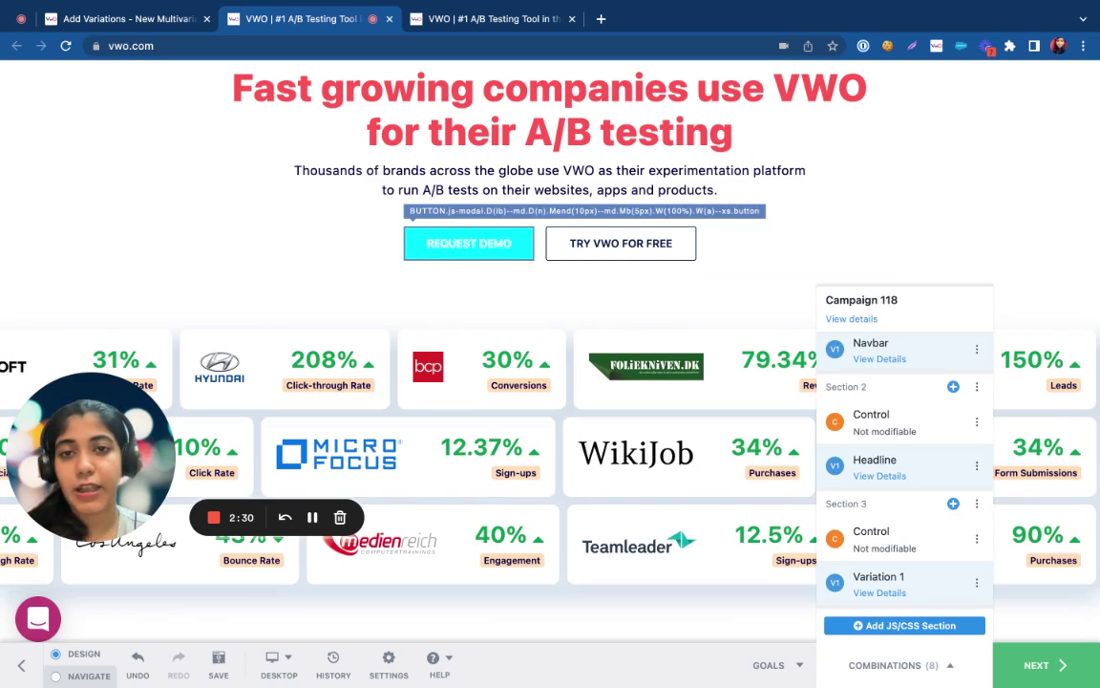
scroll(255, 182, up, 2)
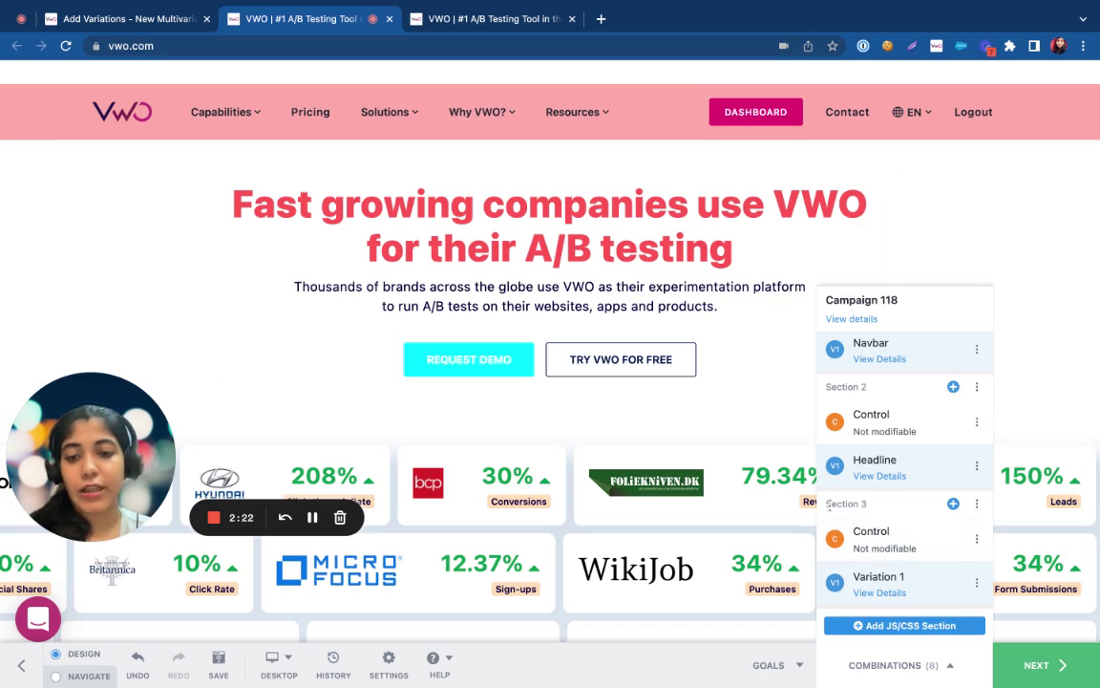
scroll(573, 611, down, 2)
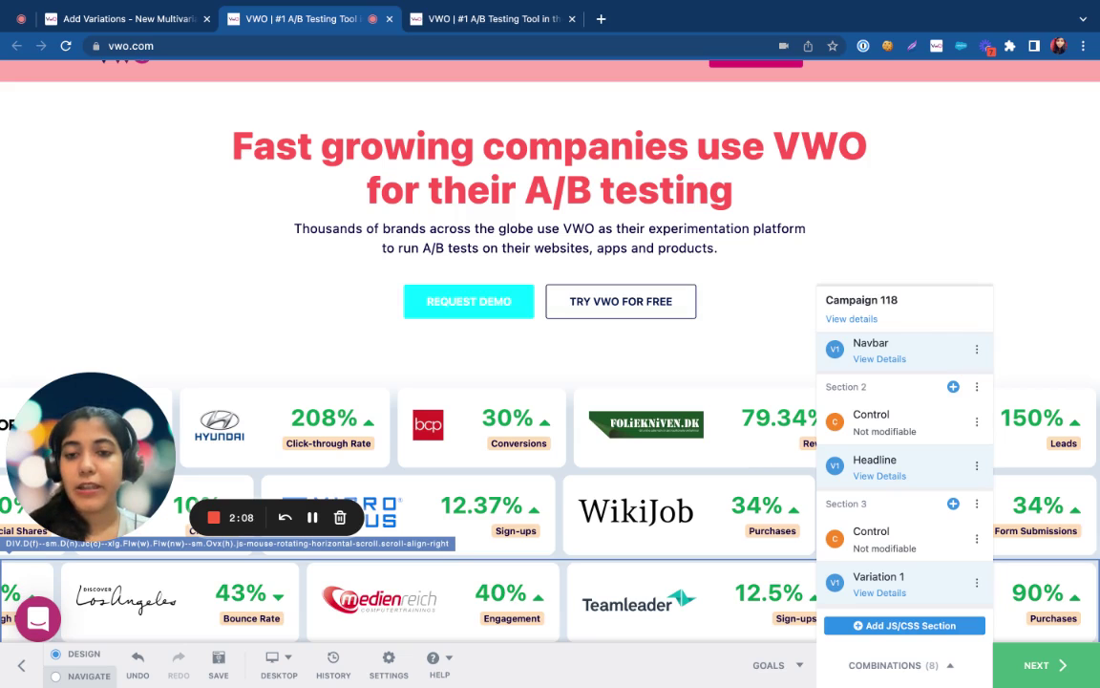
scroll(539, 455, up, 1)
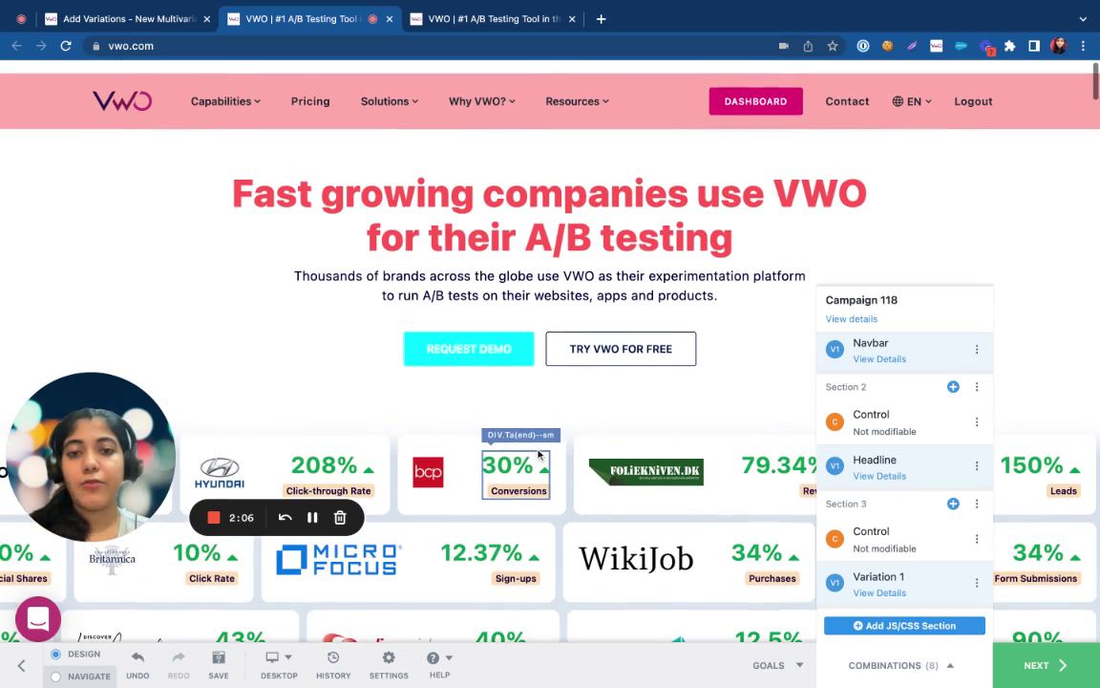
scroll(540, 455, down, 1)
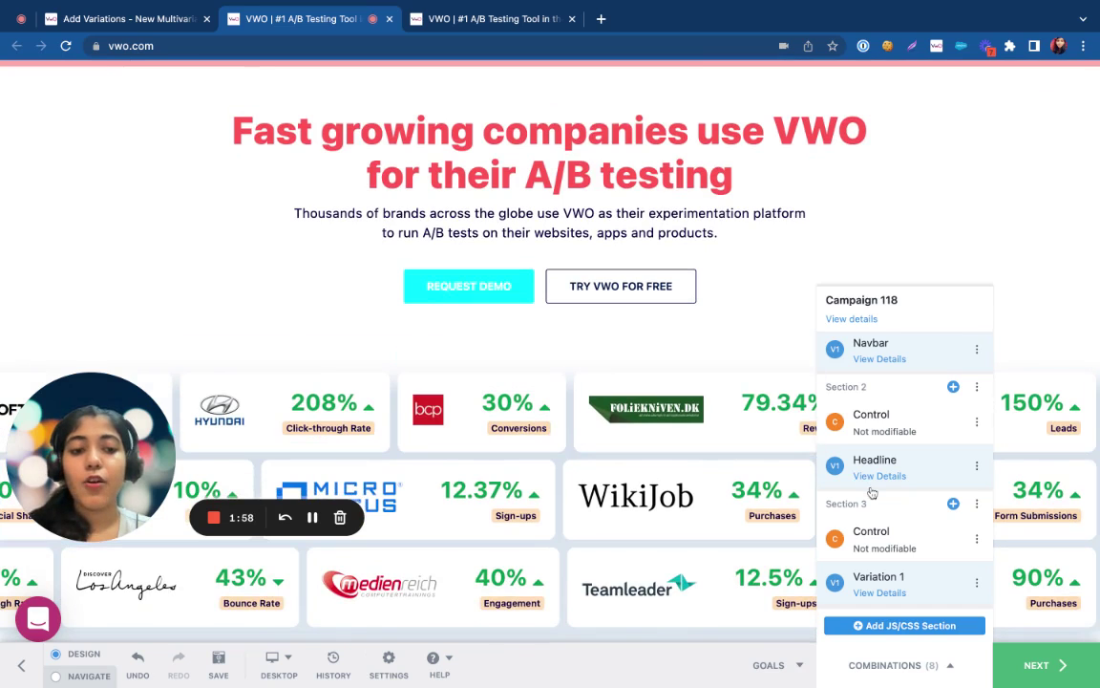
scroll(871, 493, down, 1)
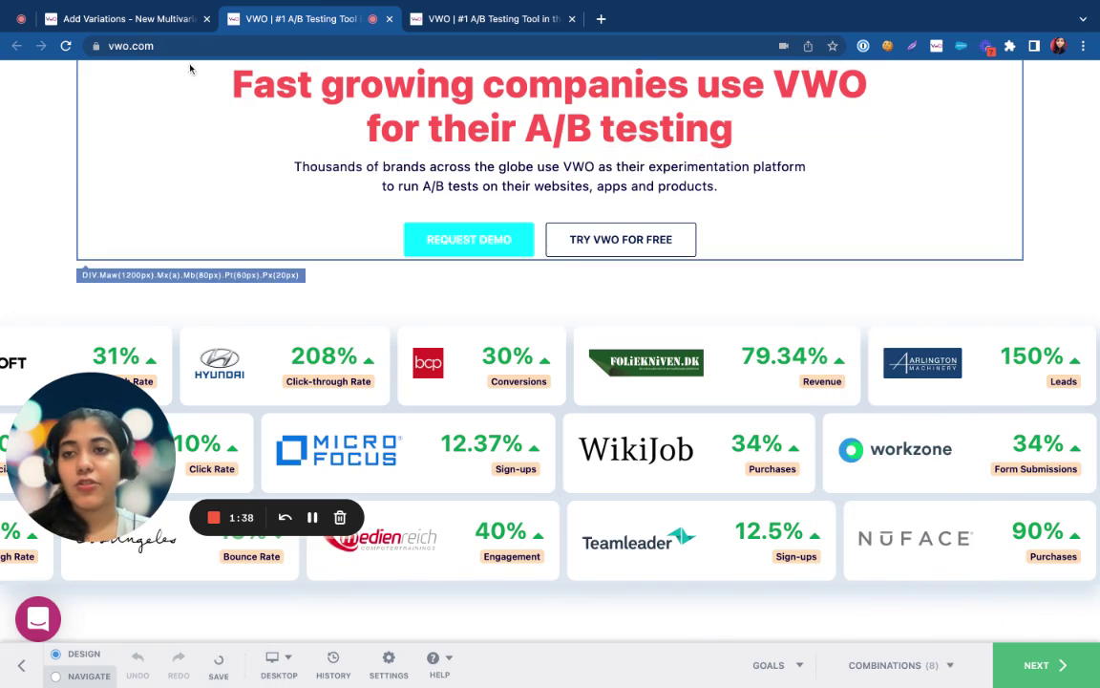
- Move on to the Goals step and set Goal 1's type to Tracks engagement
click(174, 19)
scroll(582, 520, down, 2)
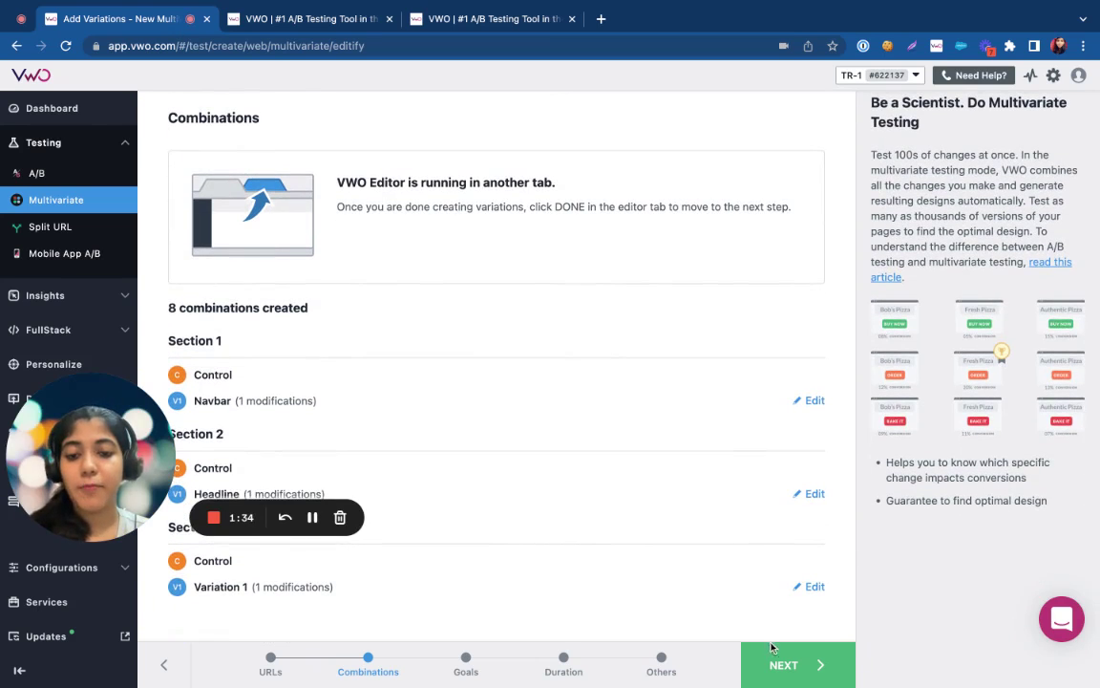
click(783, 664)
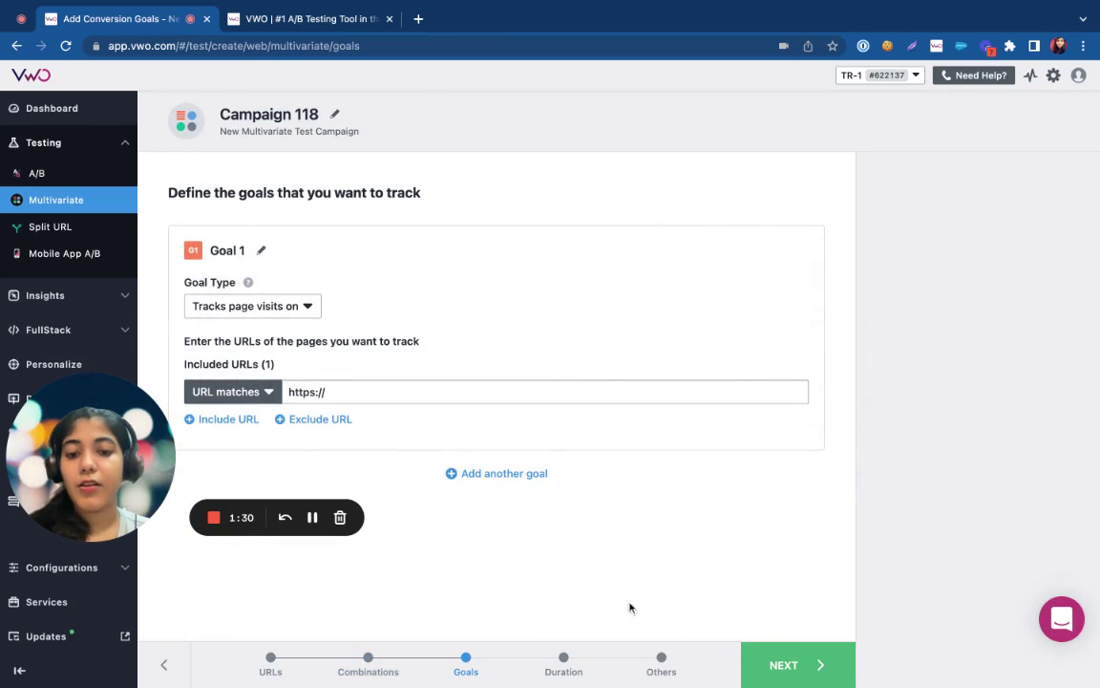
click(296, 307)
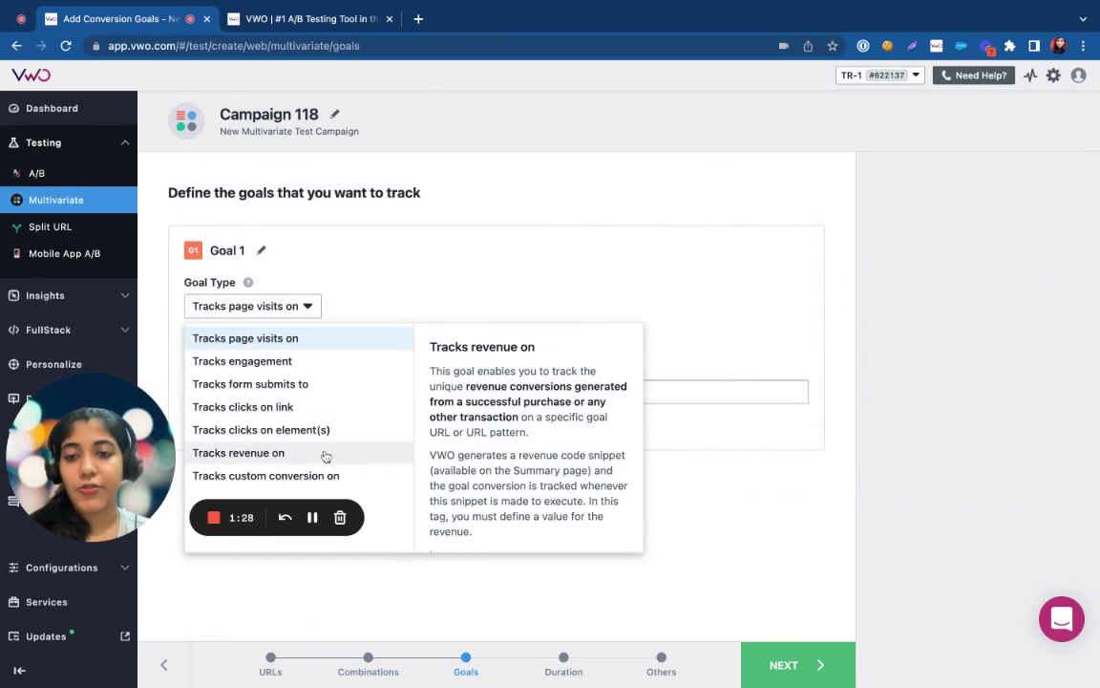
click(292, 361)
- Continue to the Duration Calculator, which estimates about 2 weeks
click(780, 650)
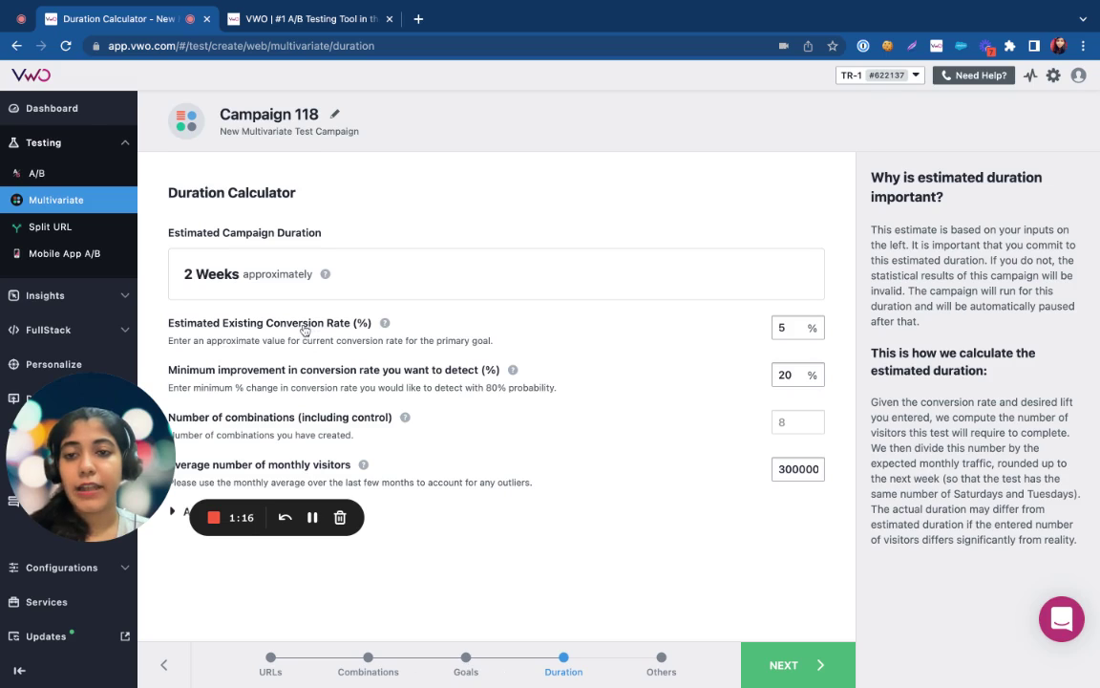
click(166, 661)
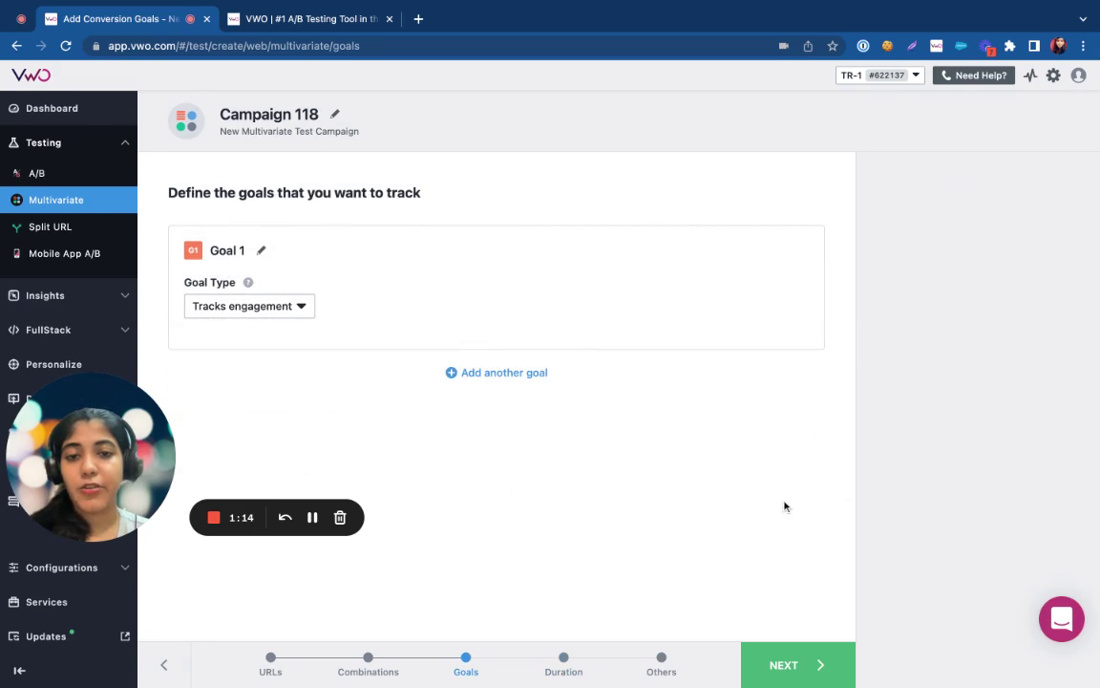
click(785, 650)
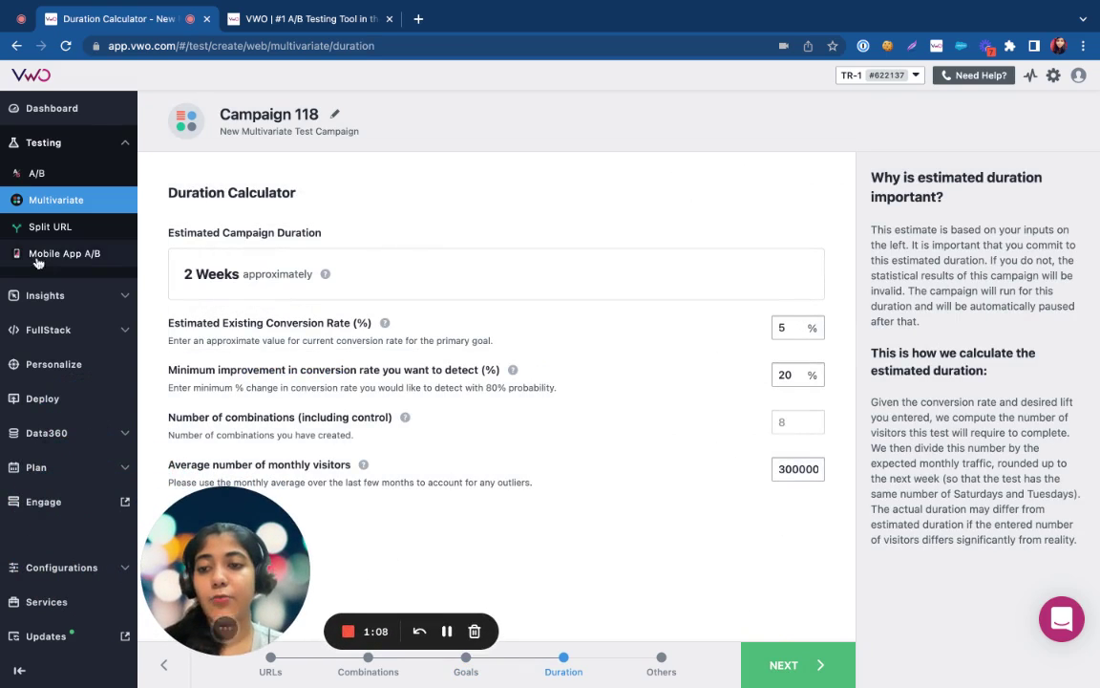
- Lower average monthly visitors from 300000 to 30000, raising the estimate to about 12 weeks
click(33, 295)
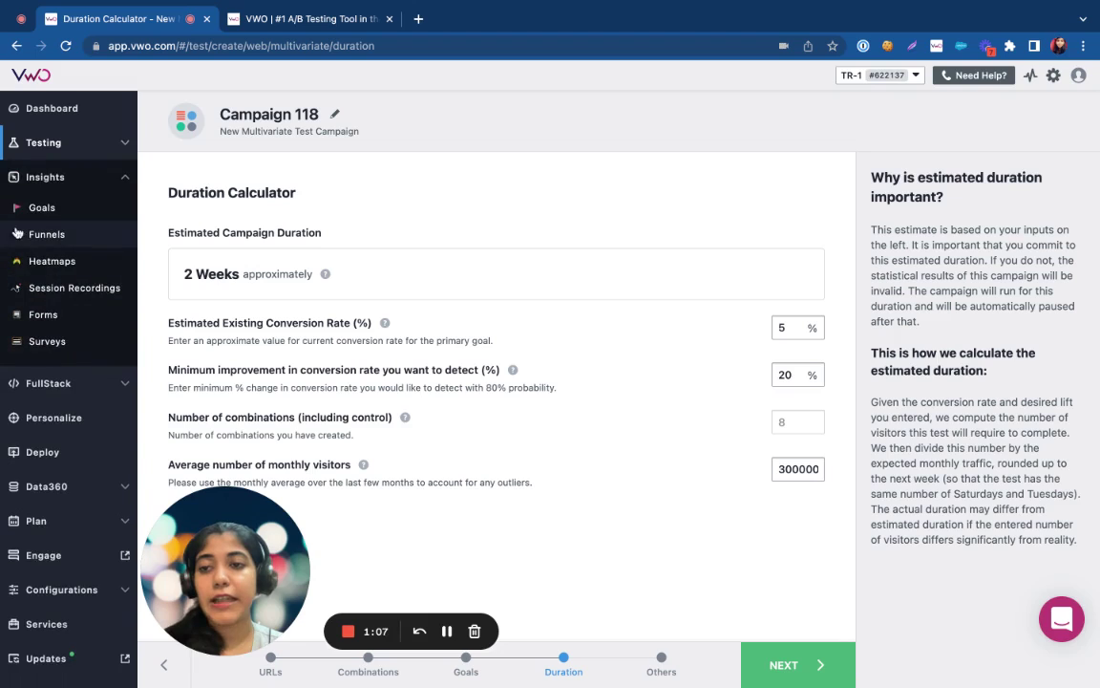
click(34, 143)
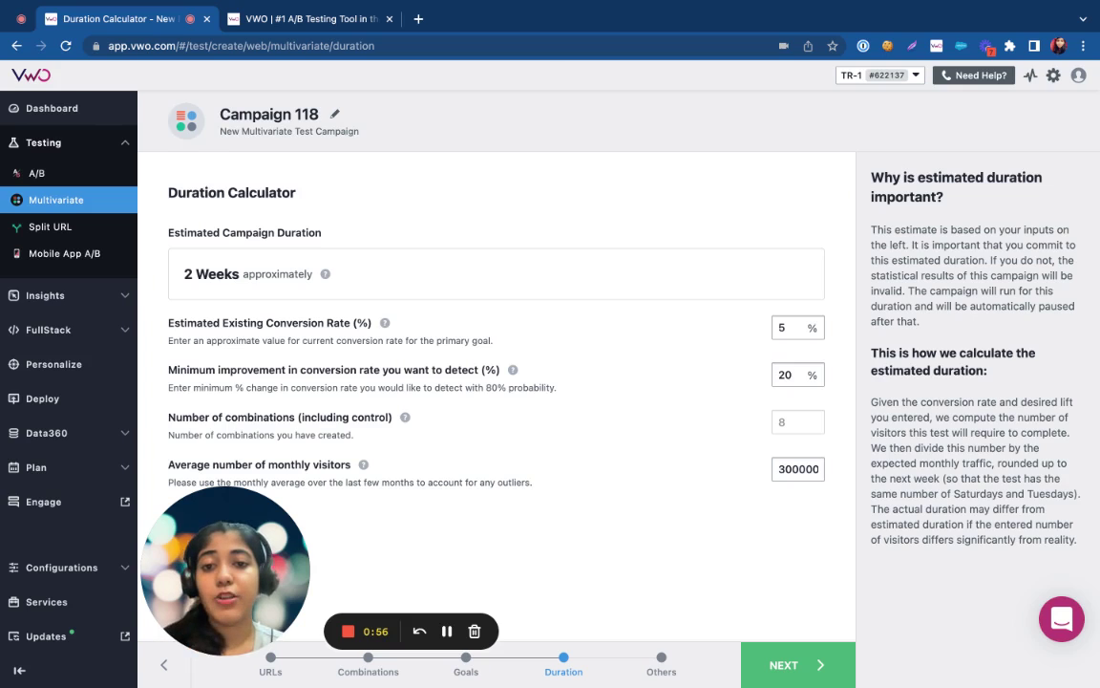
click(791, 375)
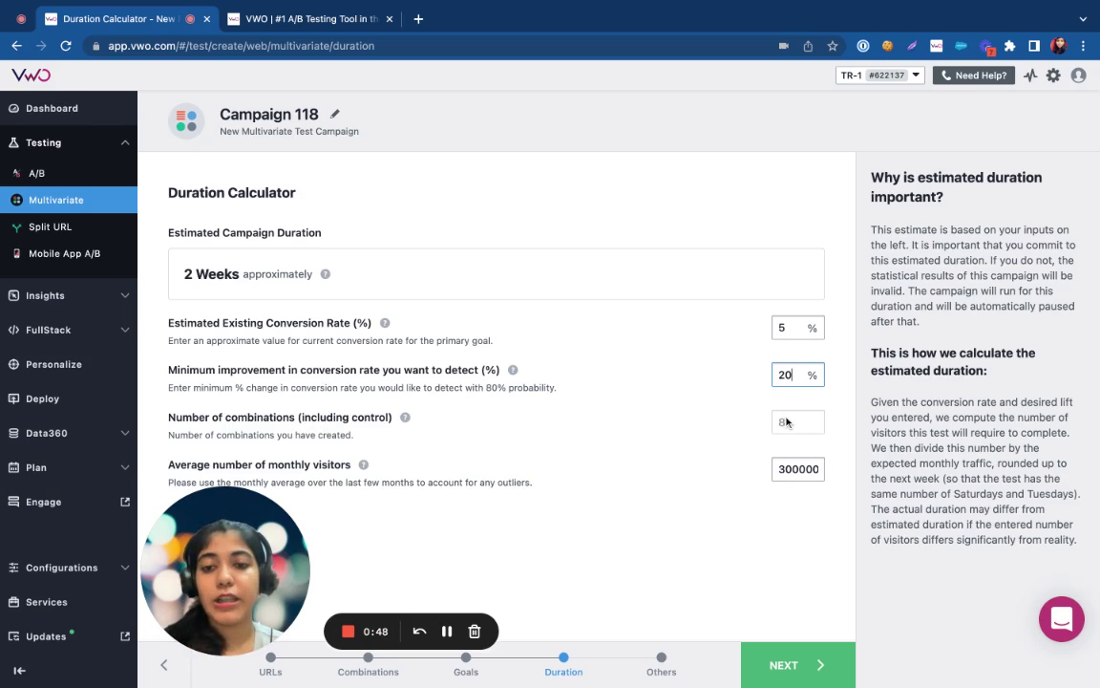
click(810, 468)
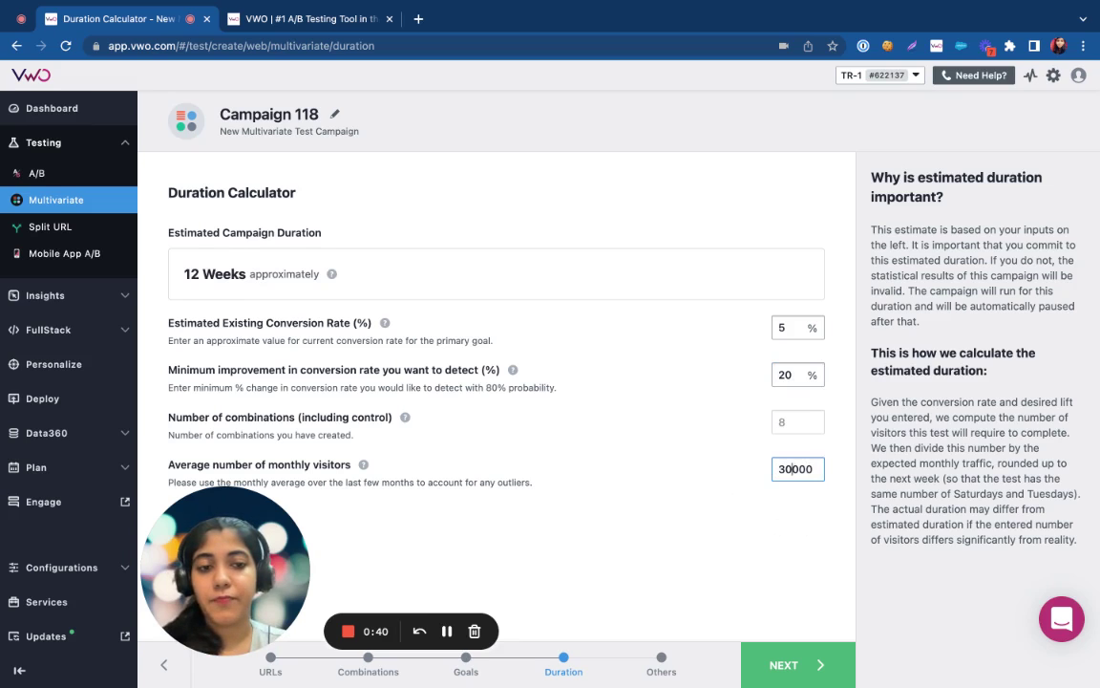
drag(321, 275, 186, 274)
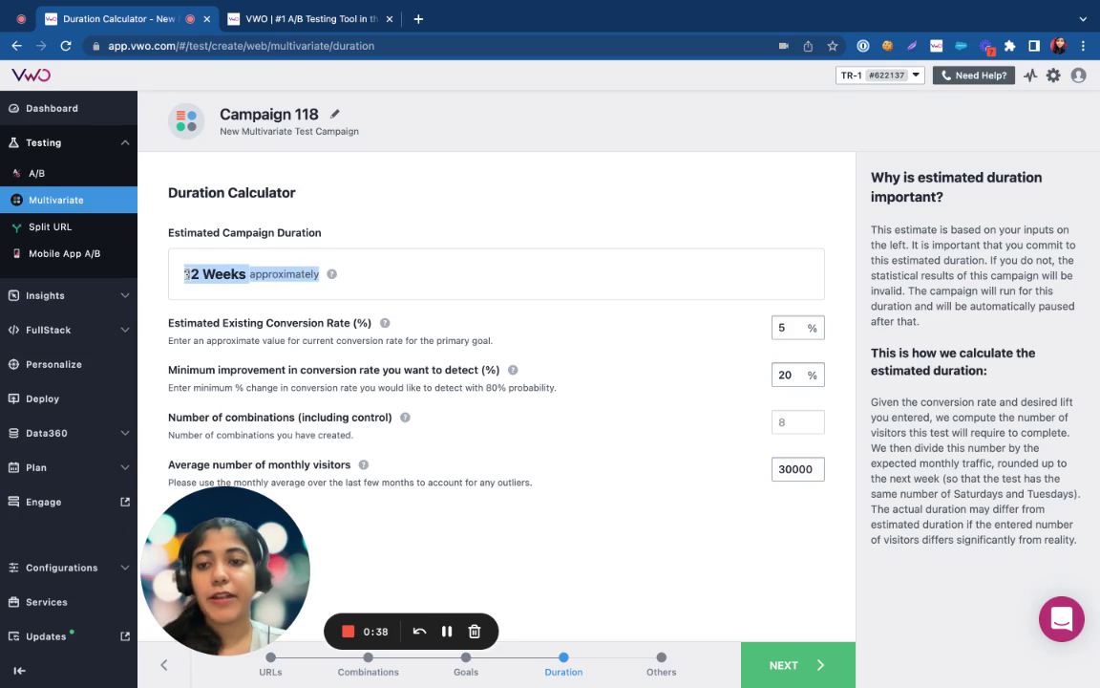
click(821, 469)
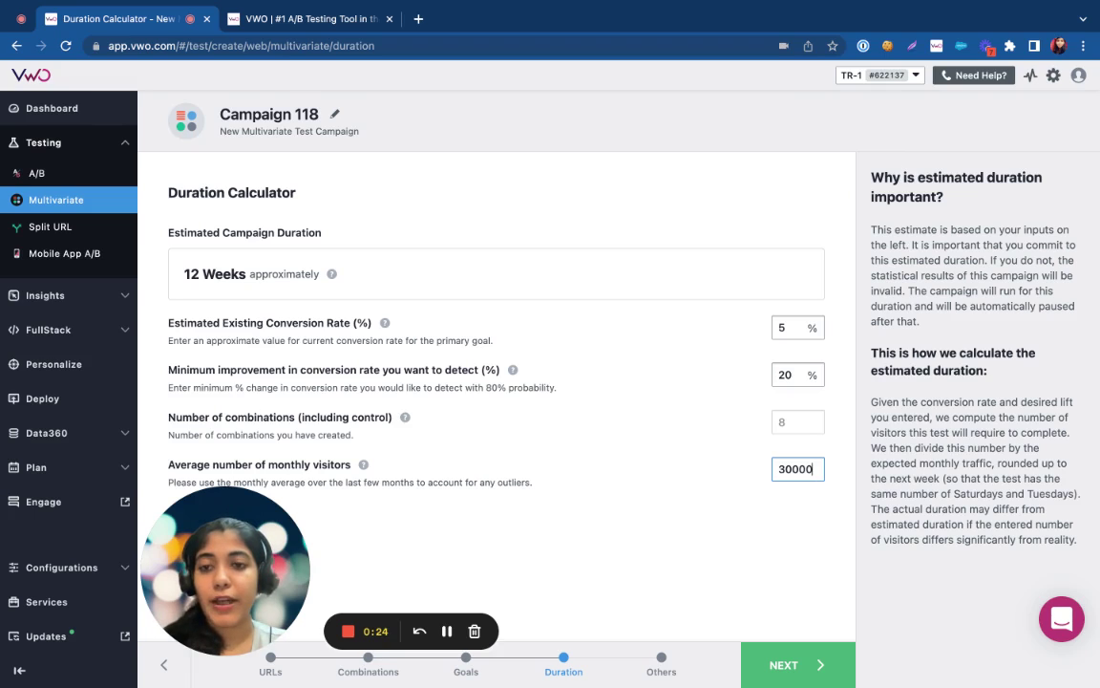
click(827, 661)
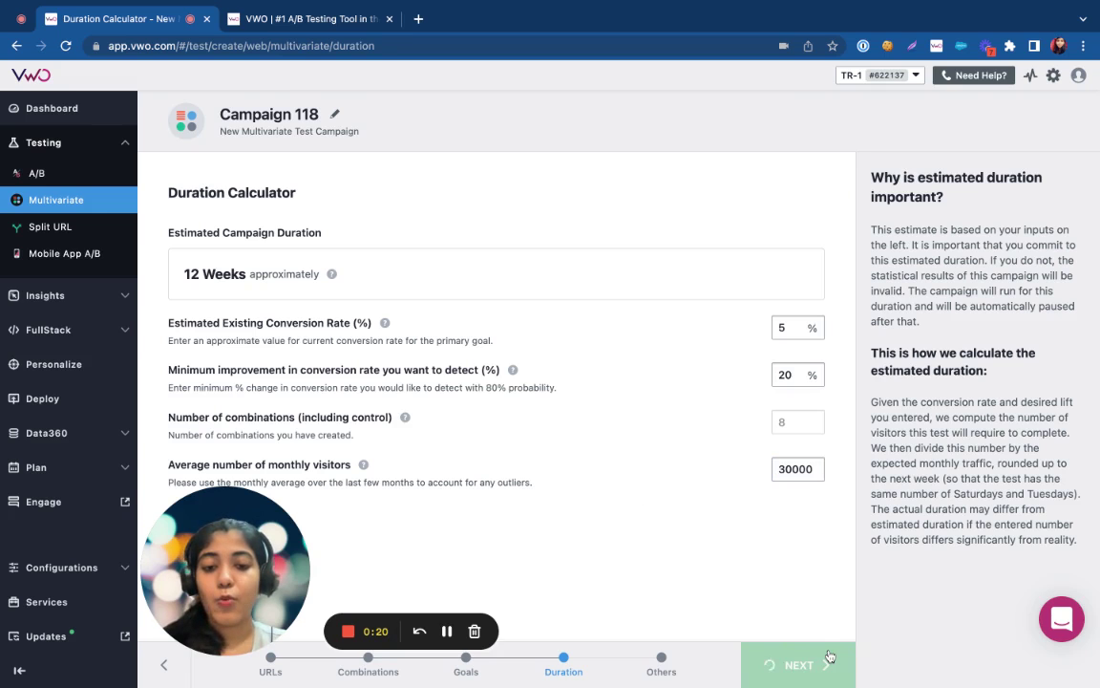
- Turn off Universal Analytics integration and create Campaign 118
scroll(728, 566, down, 2)
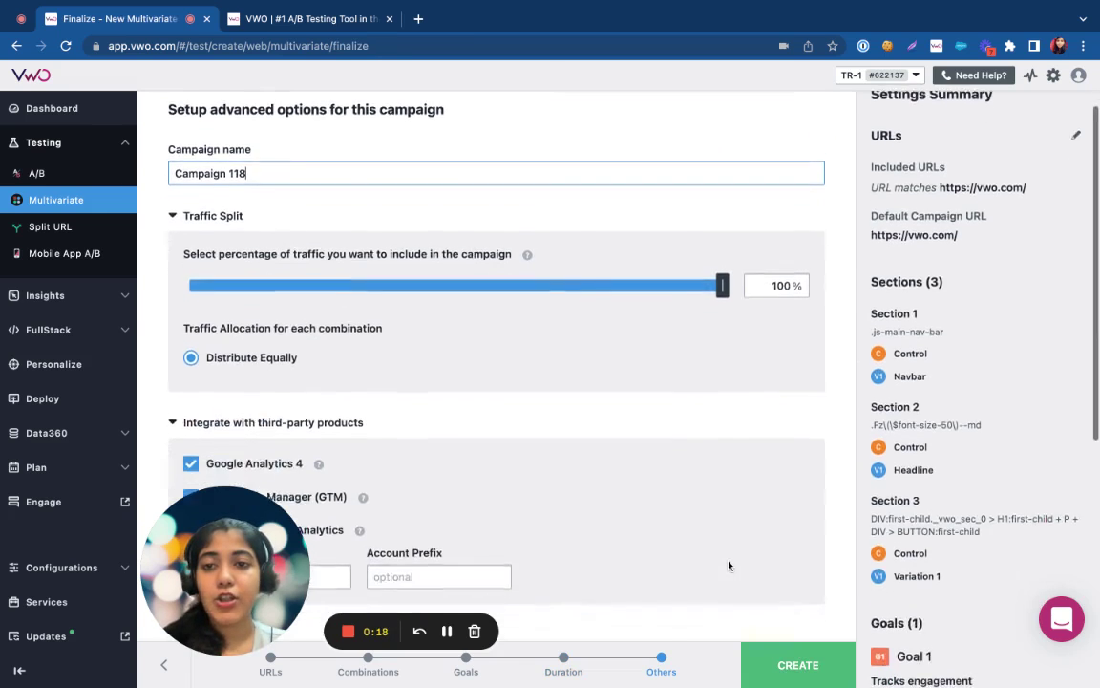
scroll(728, 565, up, 2)
scroll(682, 621, down, 2)
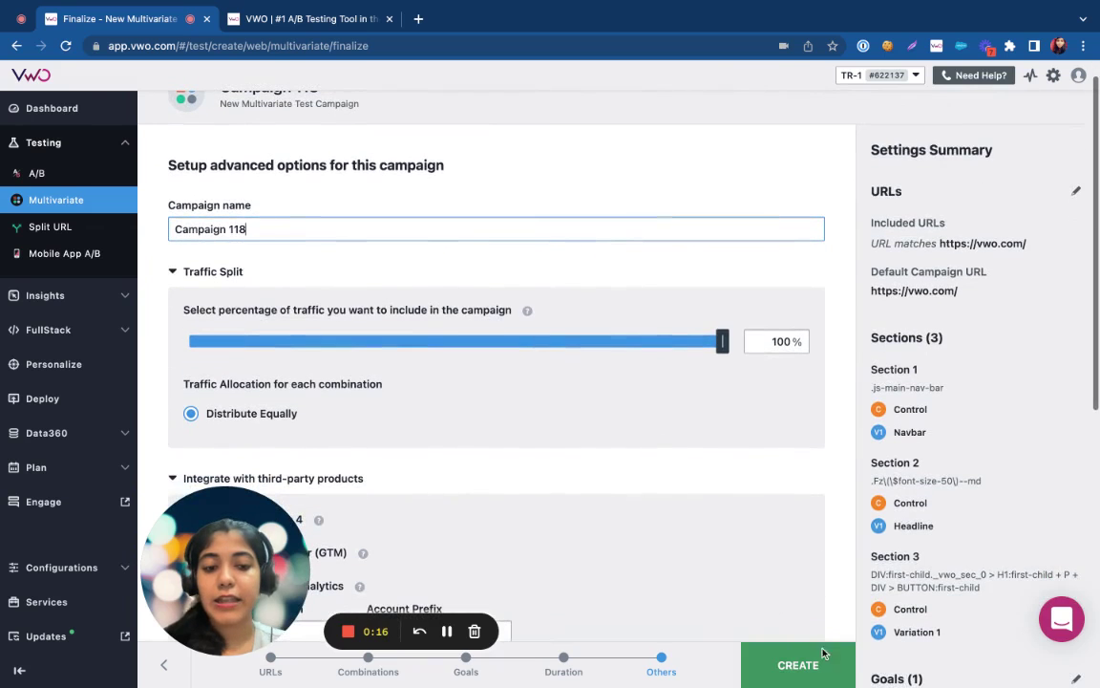
scroll(682, 621, down, 1)
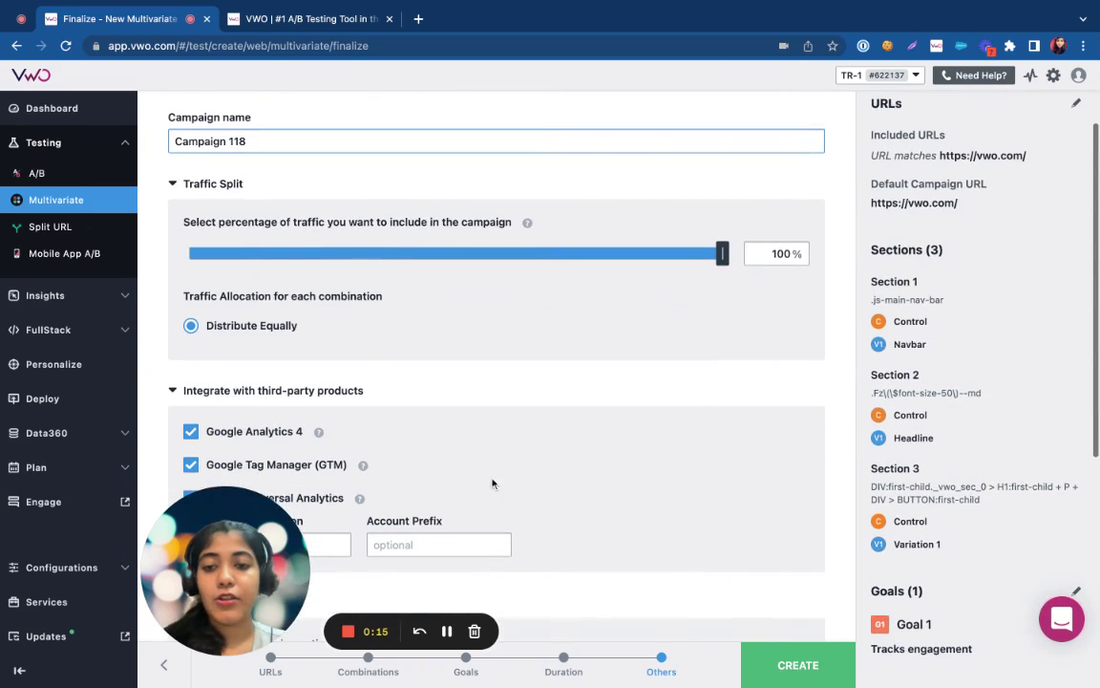
click(329, 497)
click(832, 666)
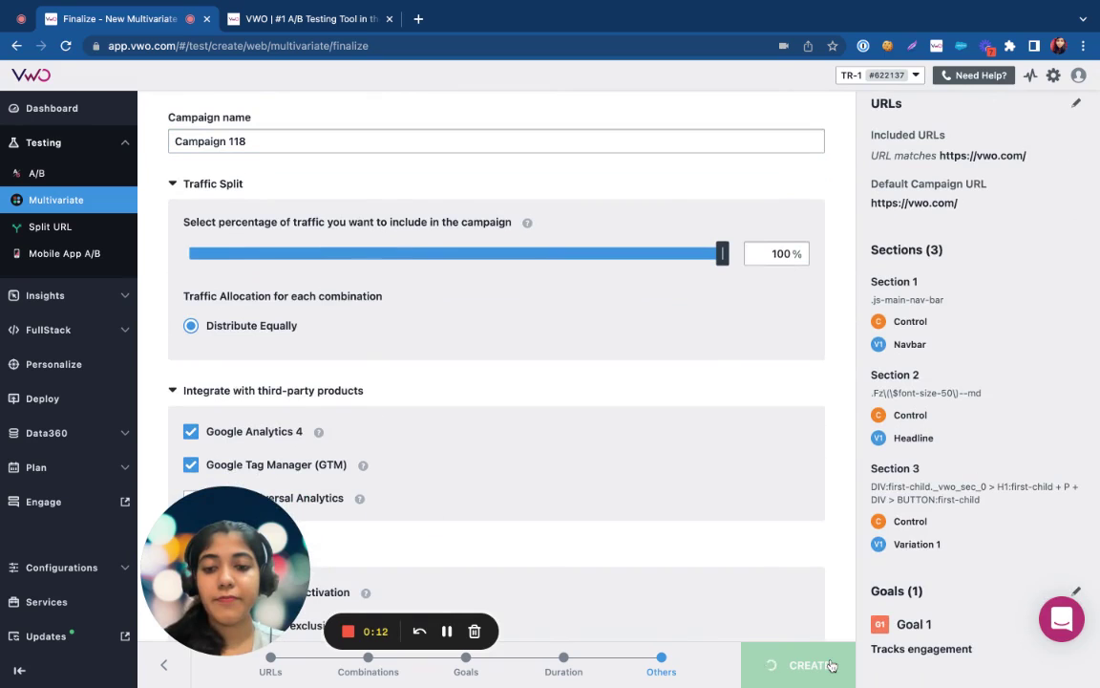